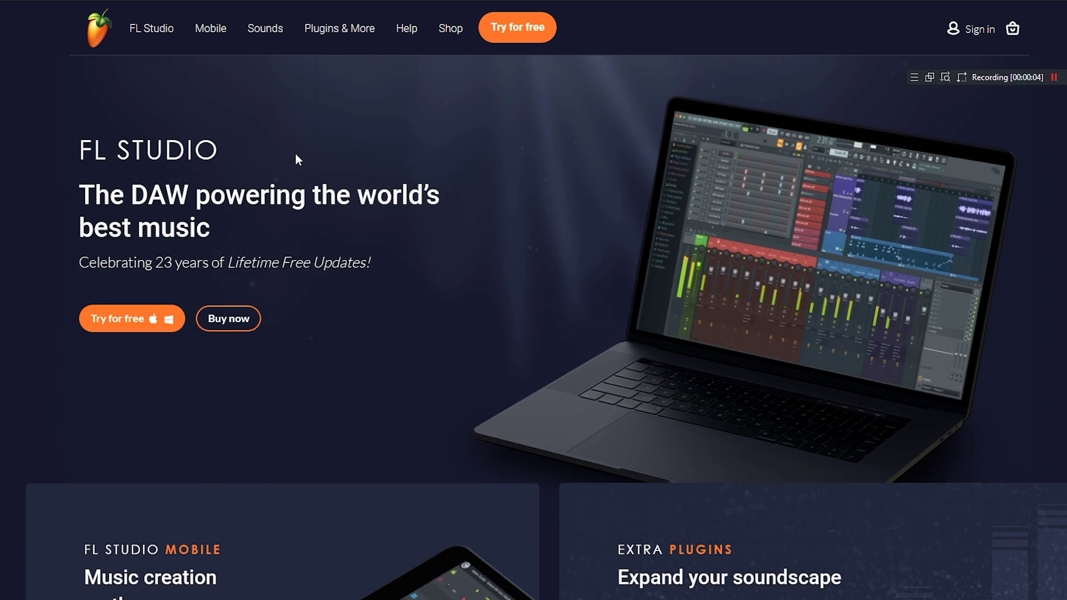
Download the Windows FL Studio installer from the free trial page and save the file.
left_click(134, 325)
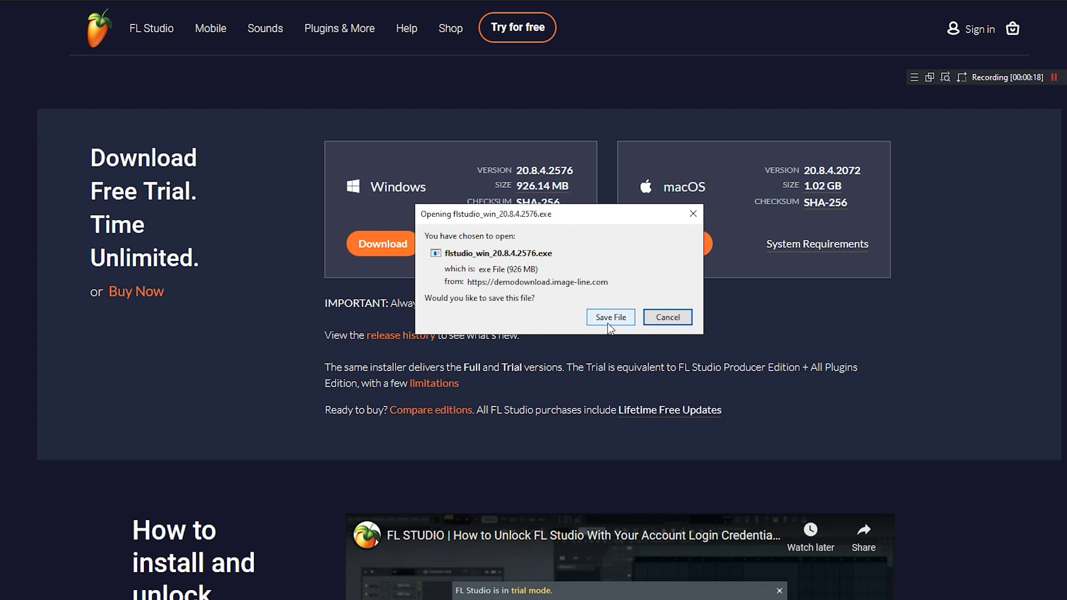
left_click(639, 324)
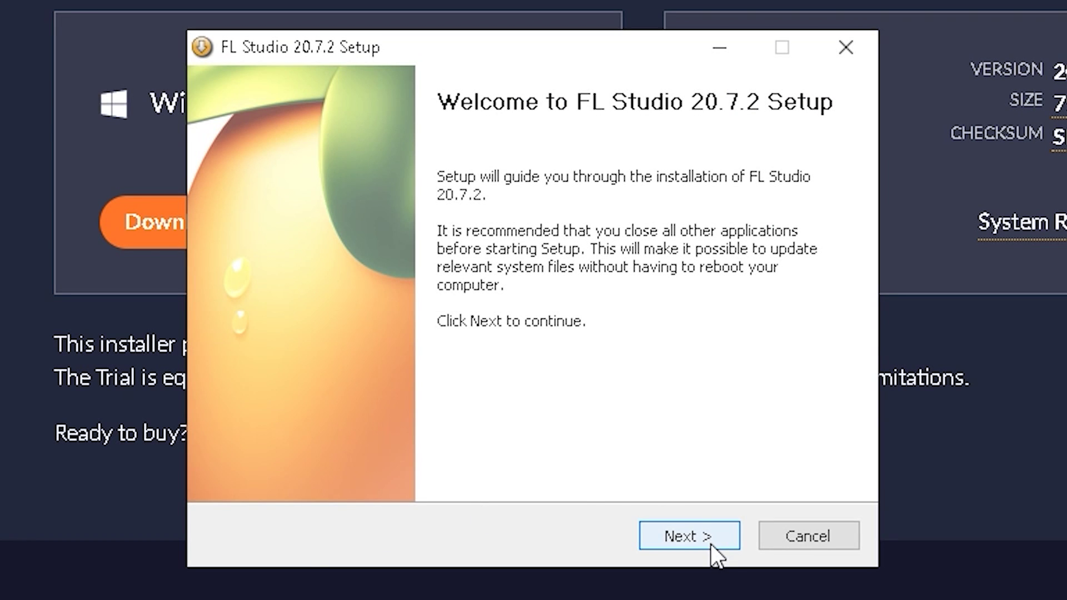
Accept the FL Studio 20 licence, install for All users, and review components up to Choose Install Location.
left_click(712, 545)
left_click(711, 545)
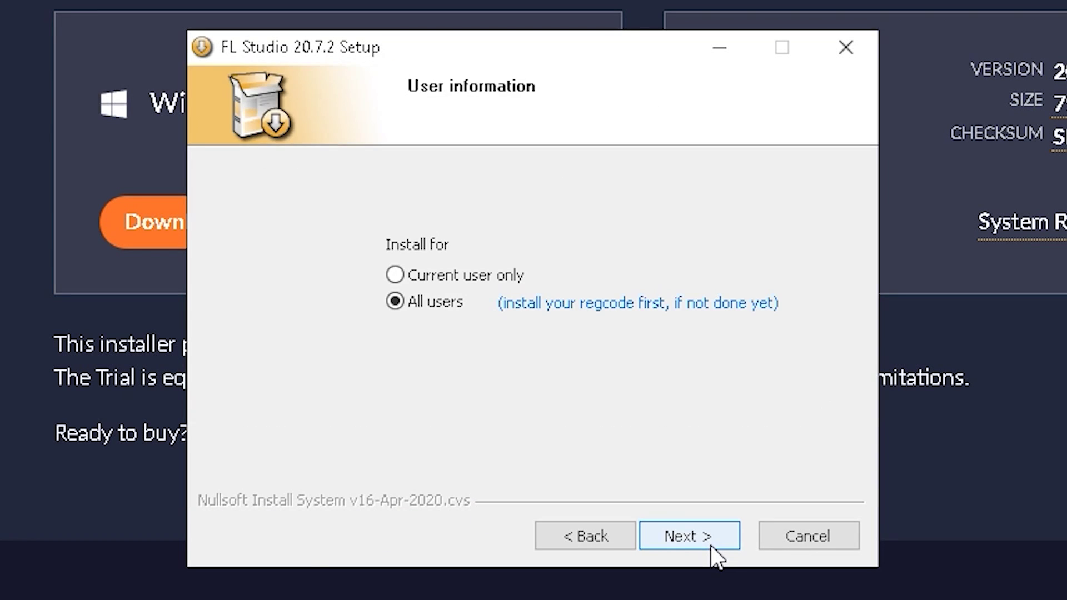
left_click(669, 546)
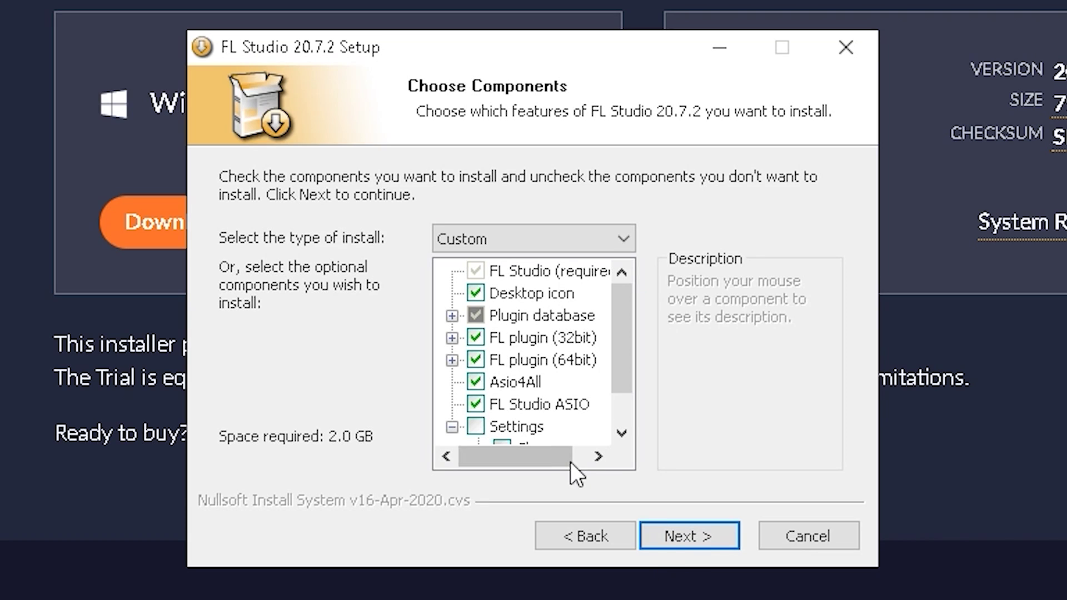
scroll(551, 434, "down", 1)
left_click(482, 361)
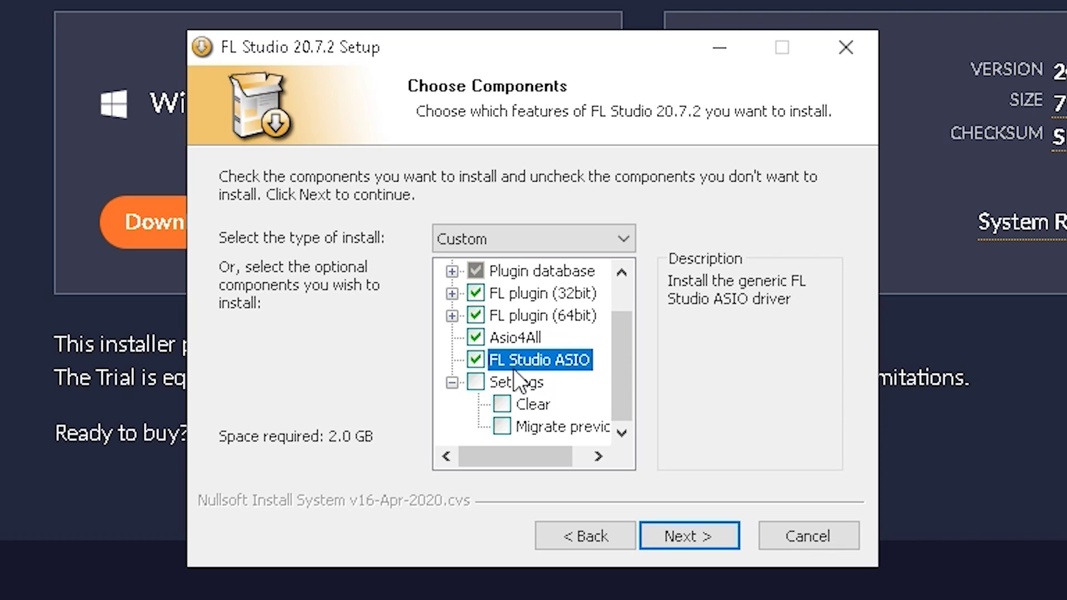
left_click(709, 544)
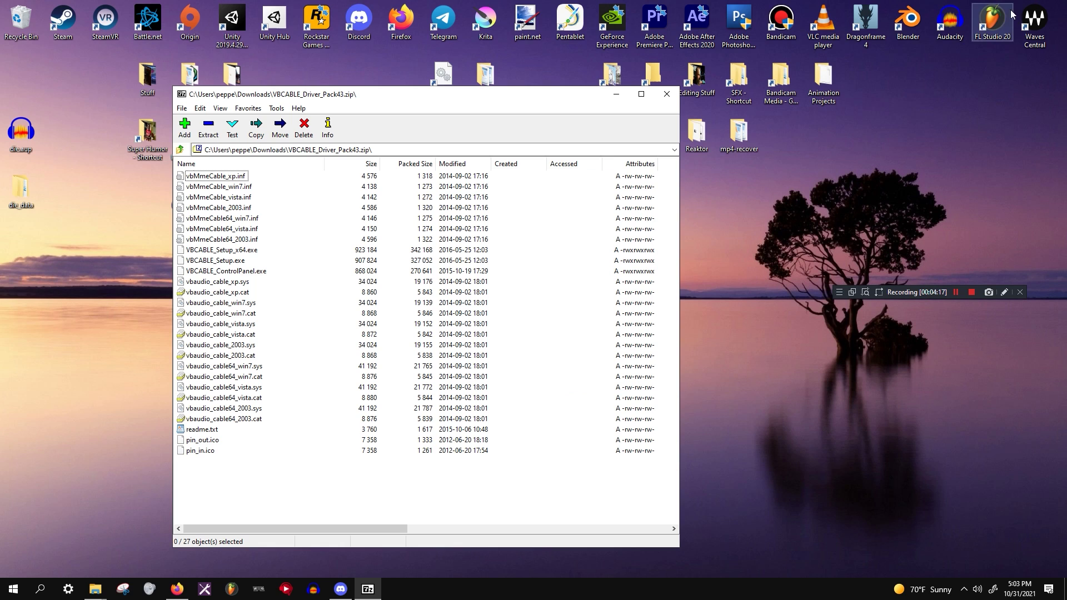
Create a desktop folder named spaghetti and select all 27 files in the 7-Zip archive.
right_click(824, 435)
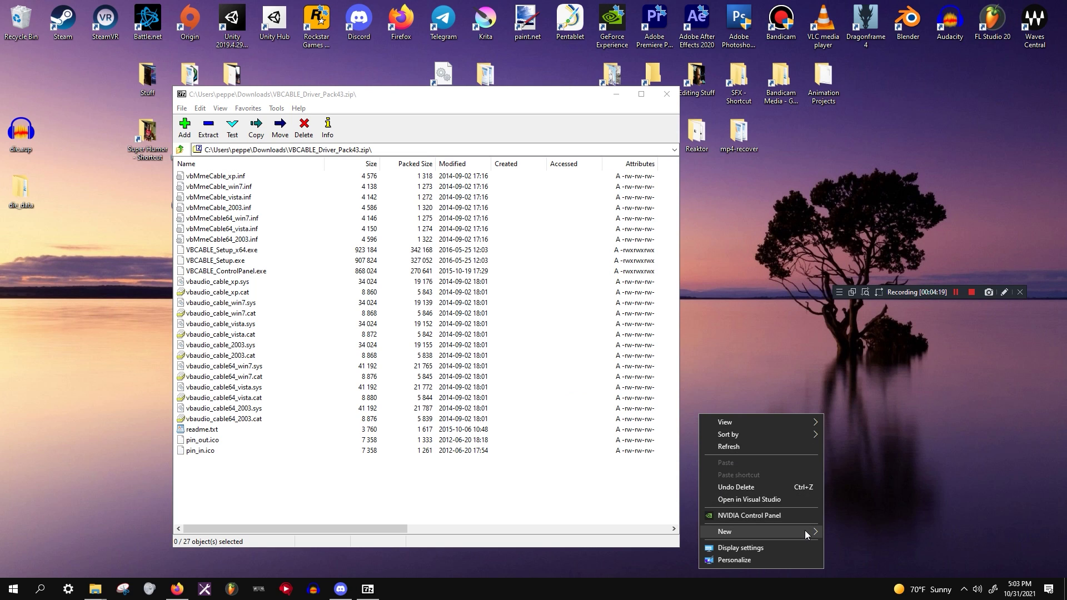
mouse_move(805, 530)
left_click(849, 466)
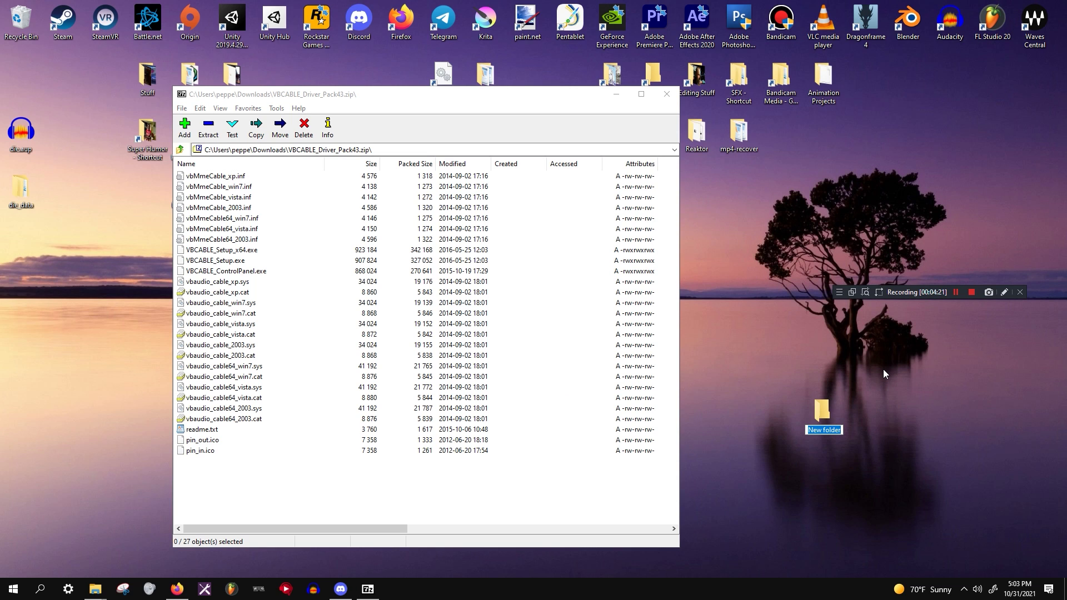
type("spaghetti")
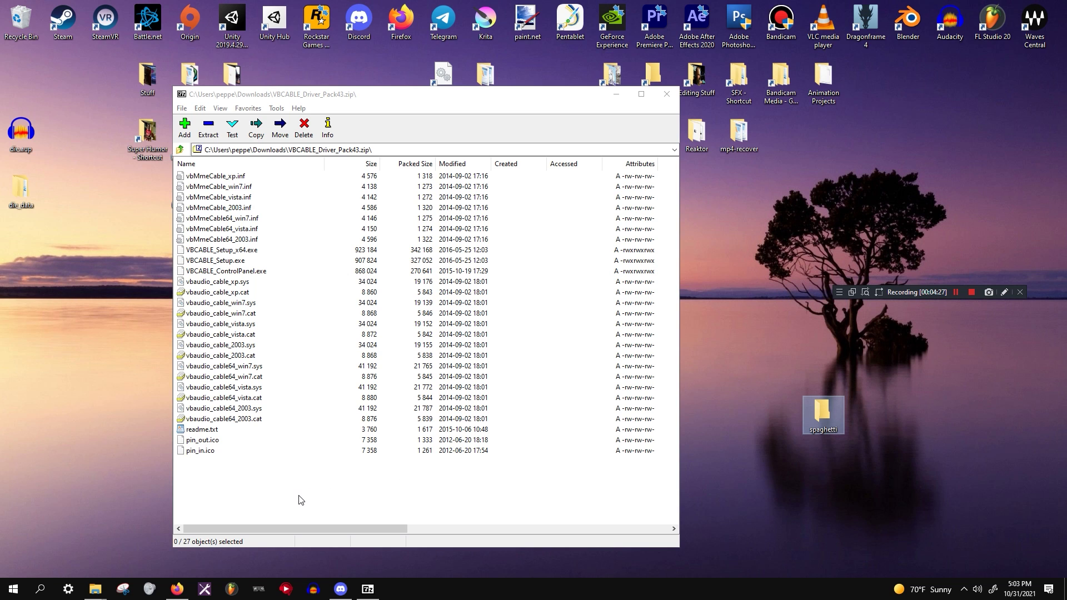
left_click_drag(298, 499, 823, 414)
Open the spaghetti folder and run VBCABLE_Setup_x64.exe as administrator.
double_click(822, 414)
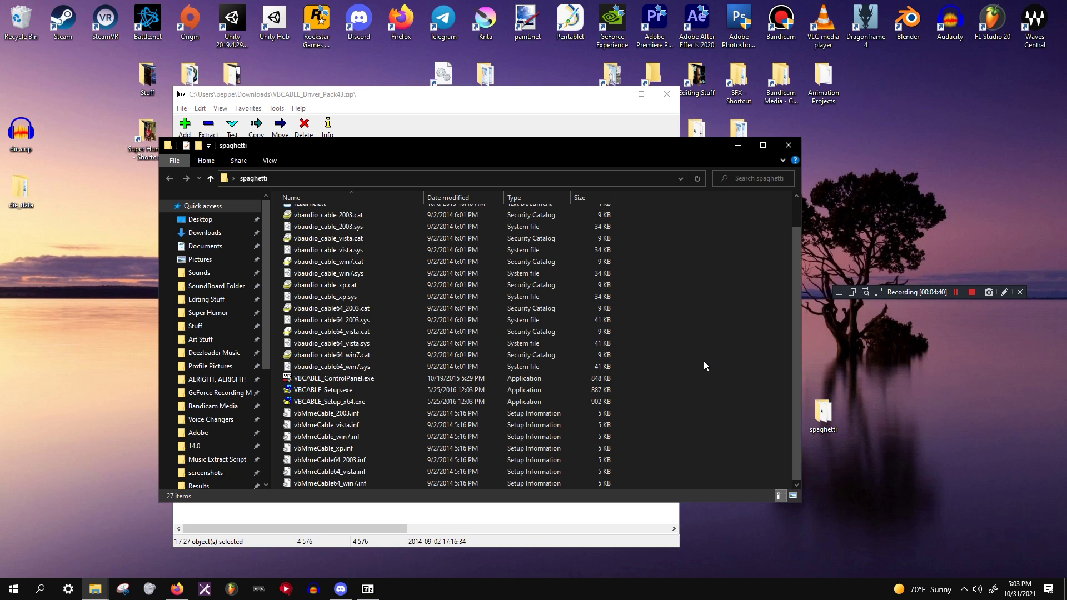
right_click(341, 404)
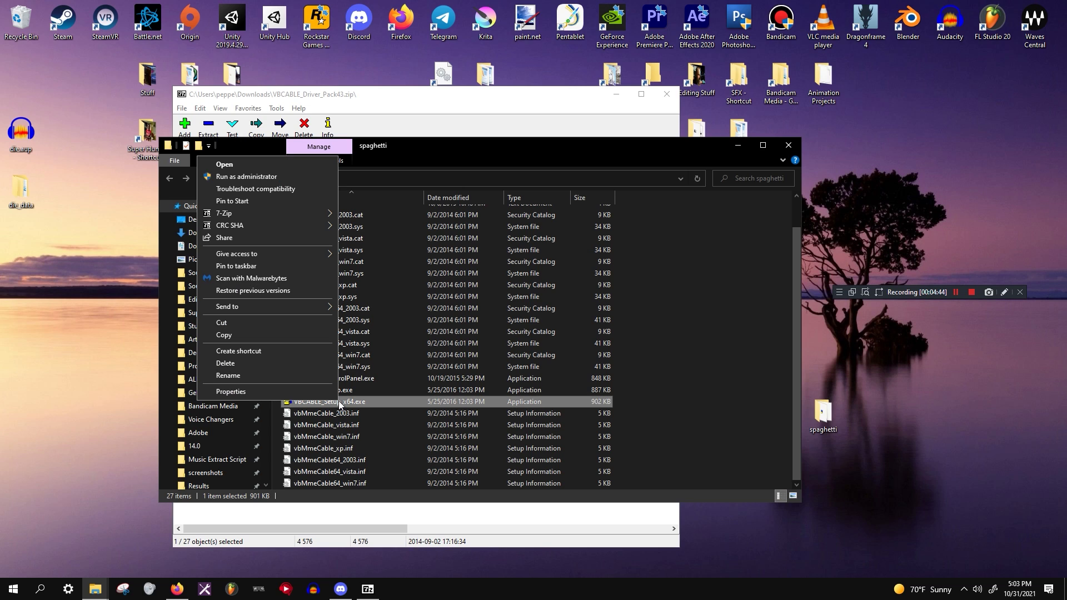
left_click(286, 174)
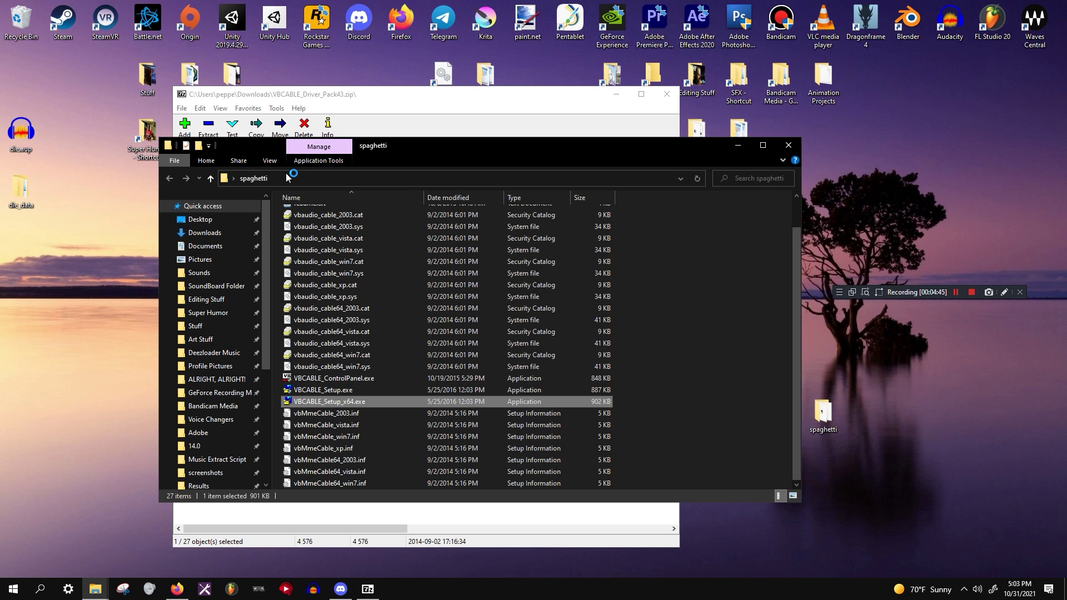
Reposition the VB-Audio installer window near the centre of the screen.
left_click_drag(392, 111, 519, 188)
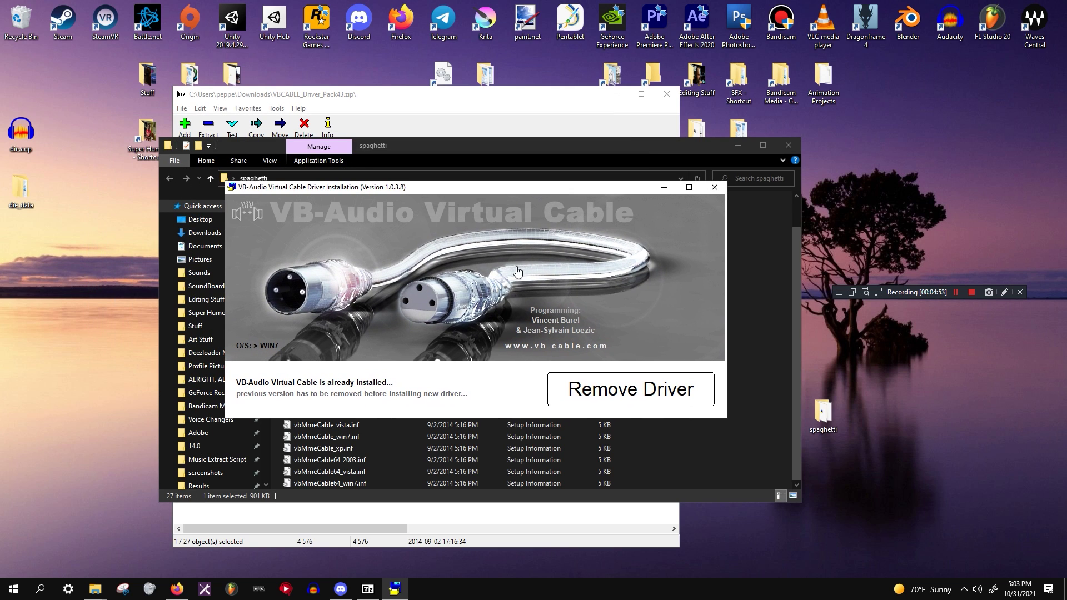
left_click_drag(476, 190, 512, 216)
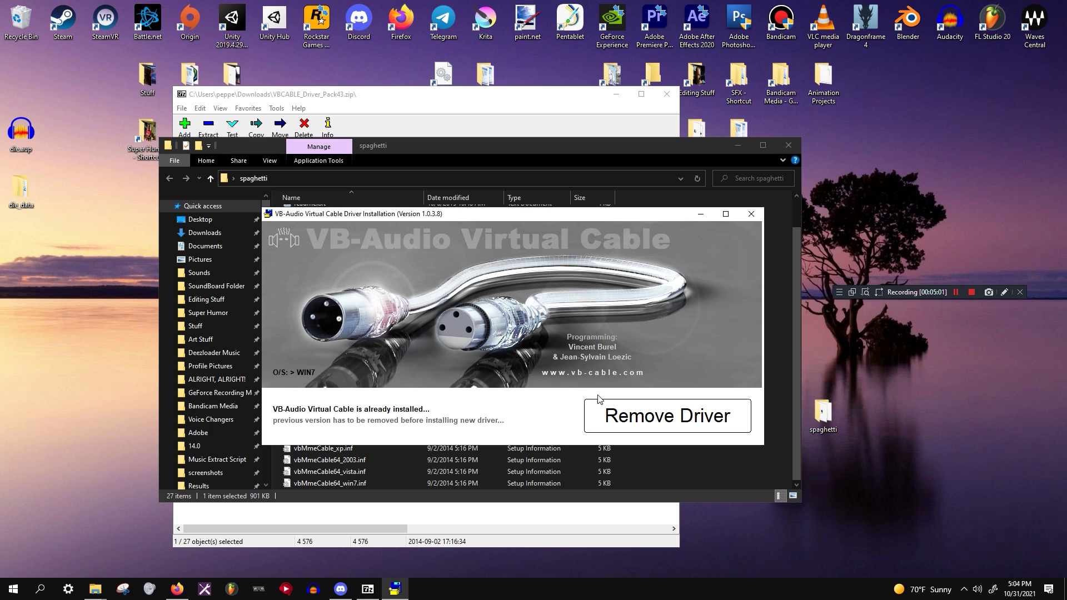
left_click_drag(532, 213, 554, 204)
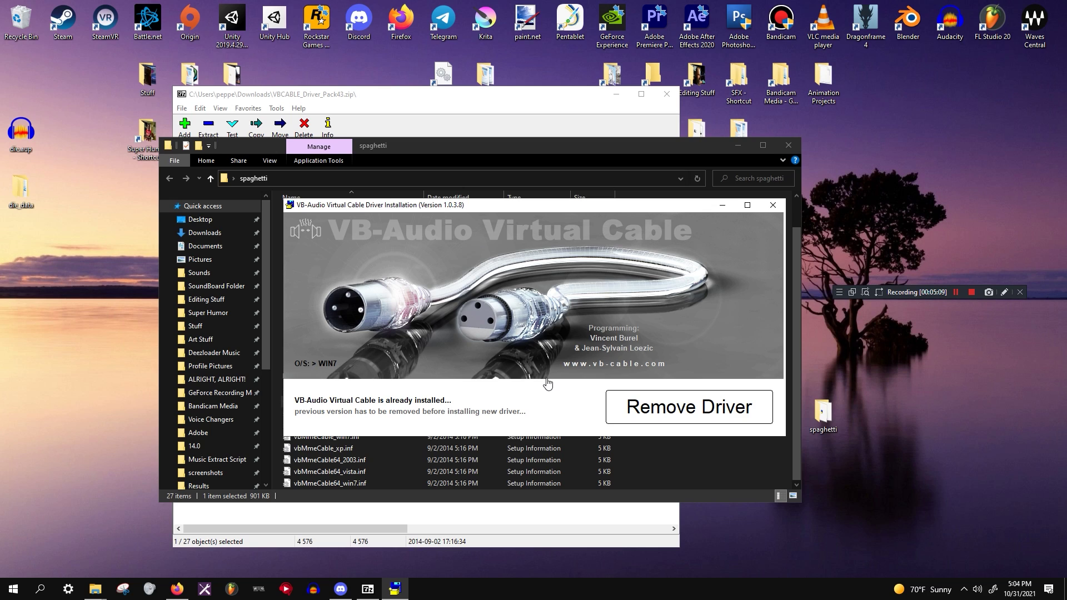
left_click_drag(558, 204, 575, 204)
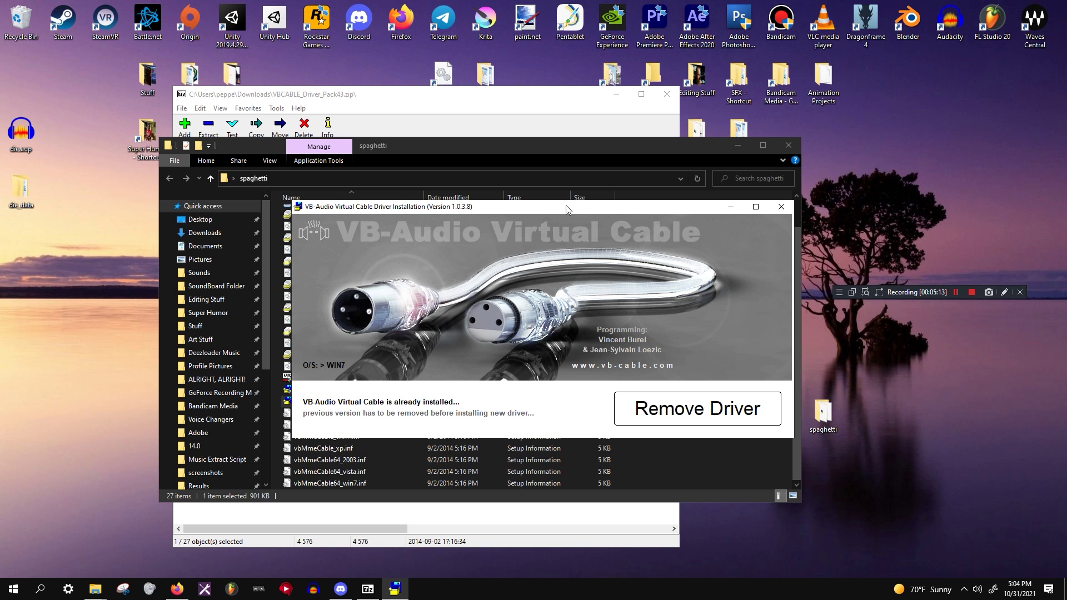
left_click_drag(566, 205, 552, 209)
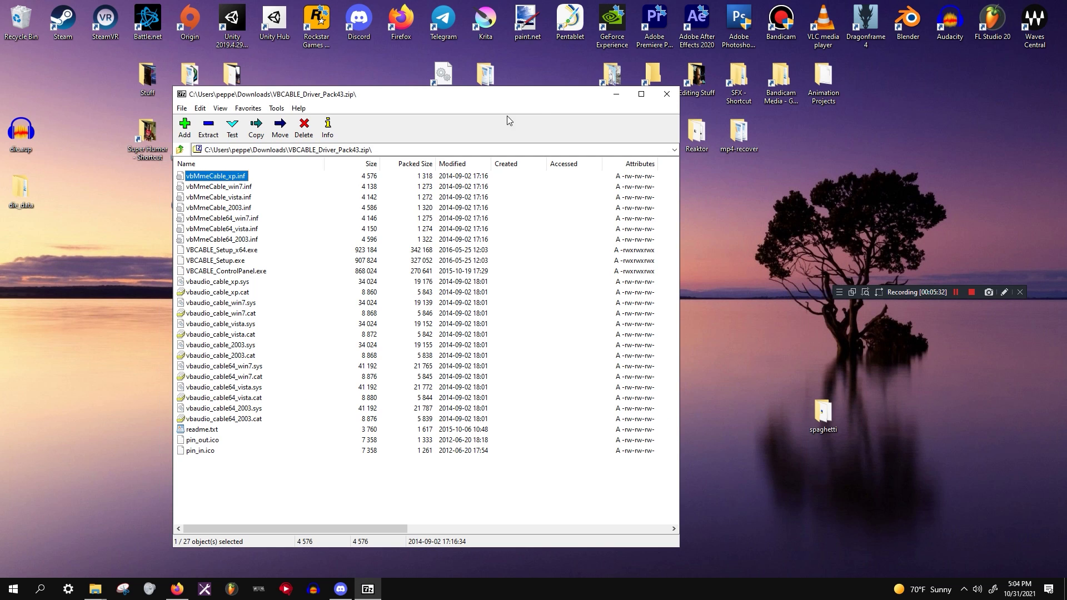
Minimize 7-Zip and start a new FL Studio project from the Basic 808 with limiter template.
left_click(625, 99)
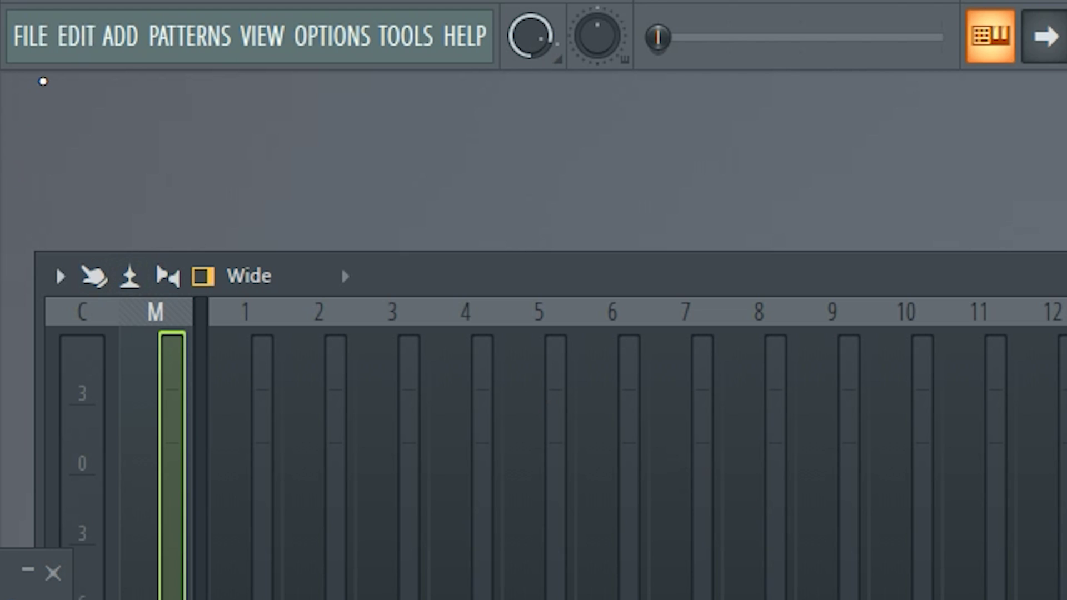
left_click(44, 49)
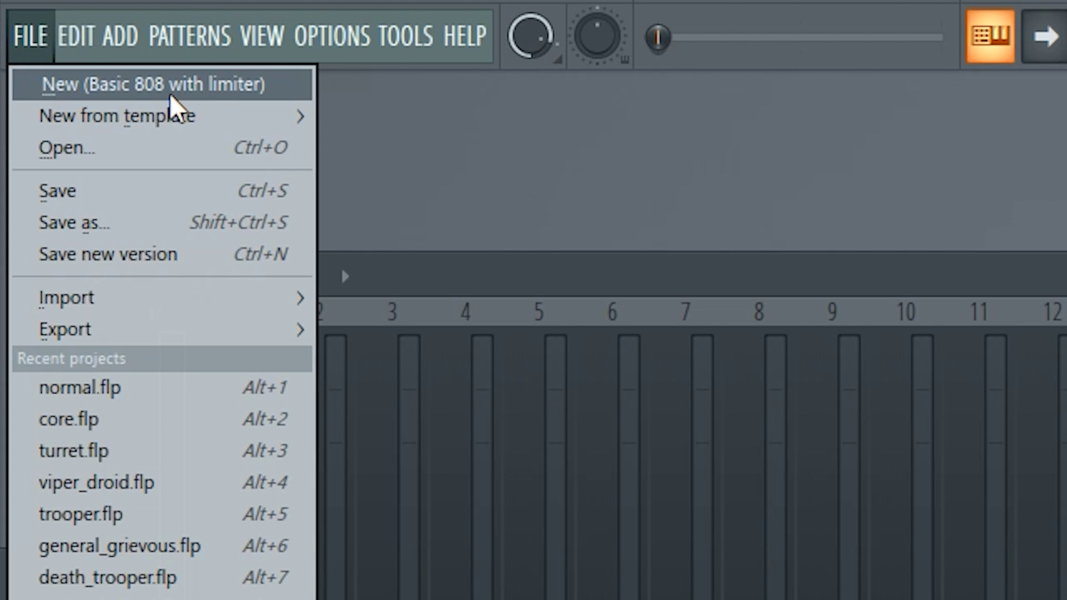
left_click(144, 84)
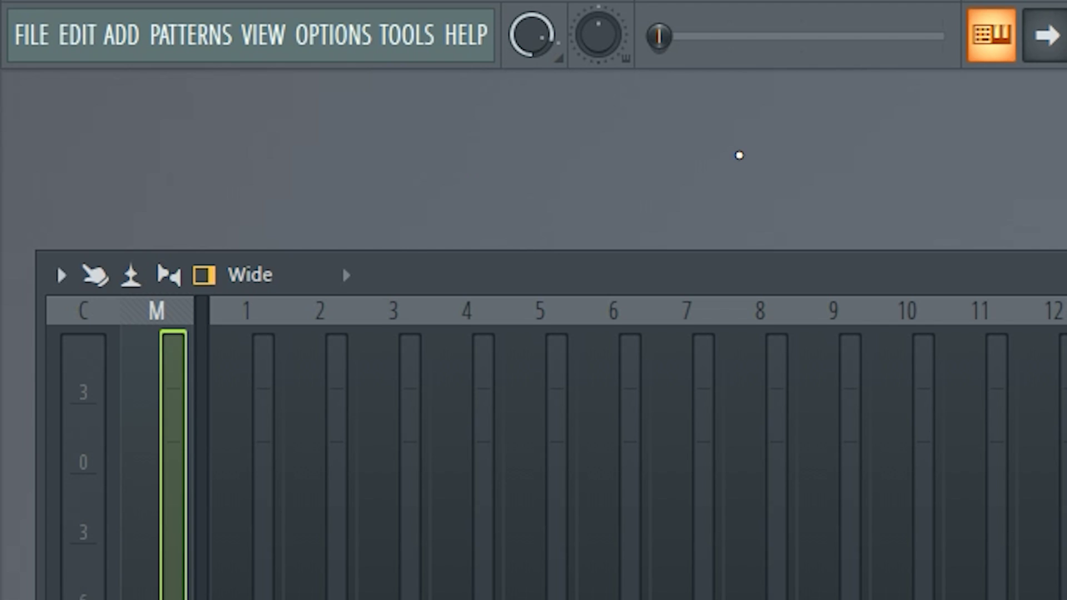
Set FL Studio ASIO input to Microphone (Blue Snowball) and output to CABLE Input (VB-Audio Virtual Cable).
left_click(329, 35)
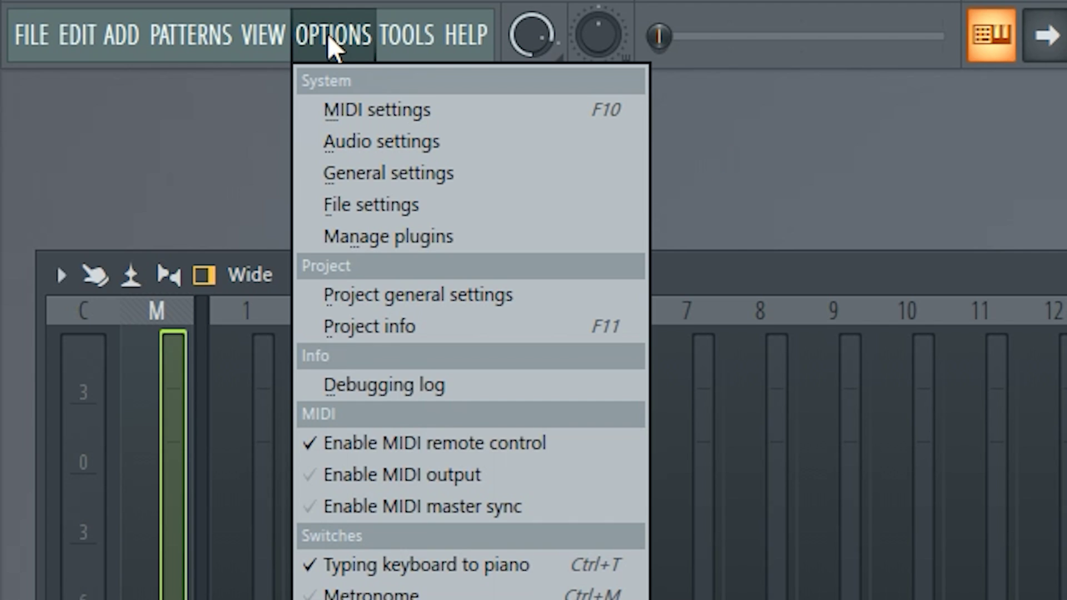
left_click(381, 149)
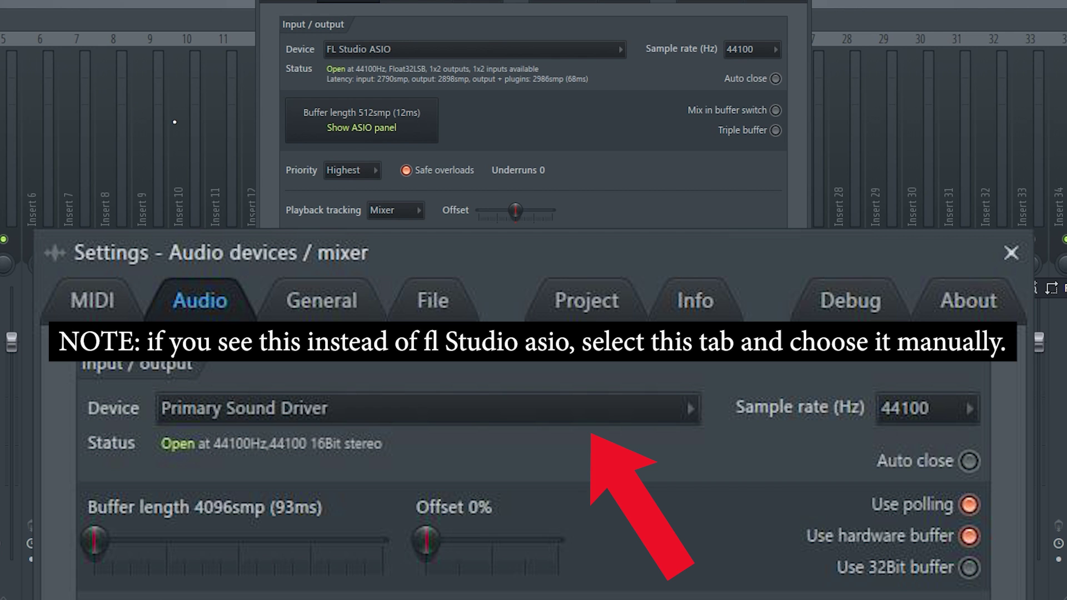
left_click(383, 136)
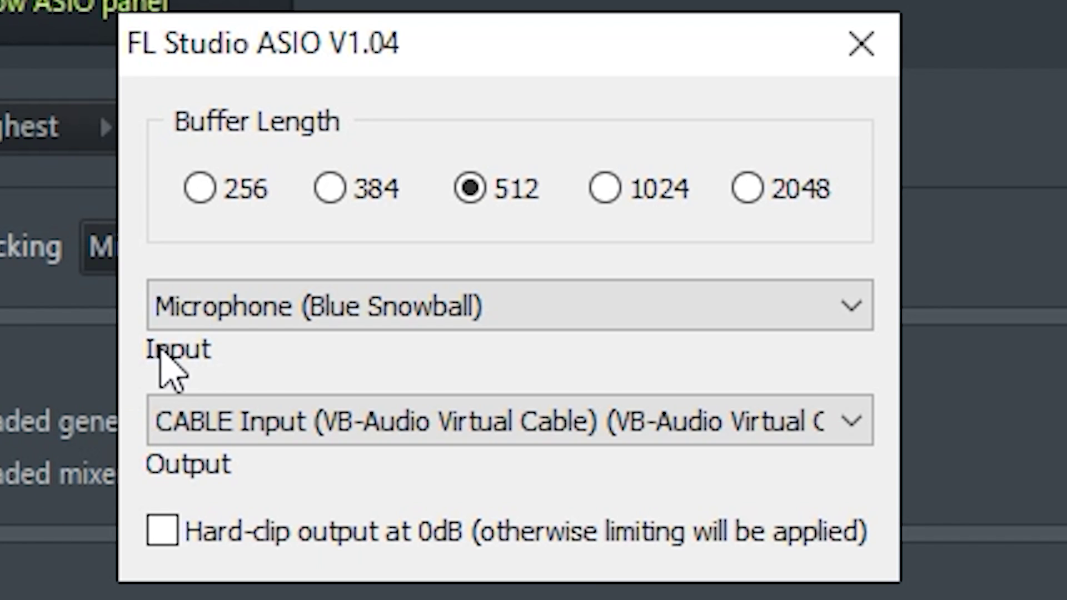
left_click(356, 306)
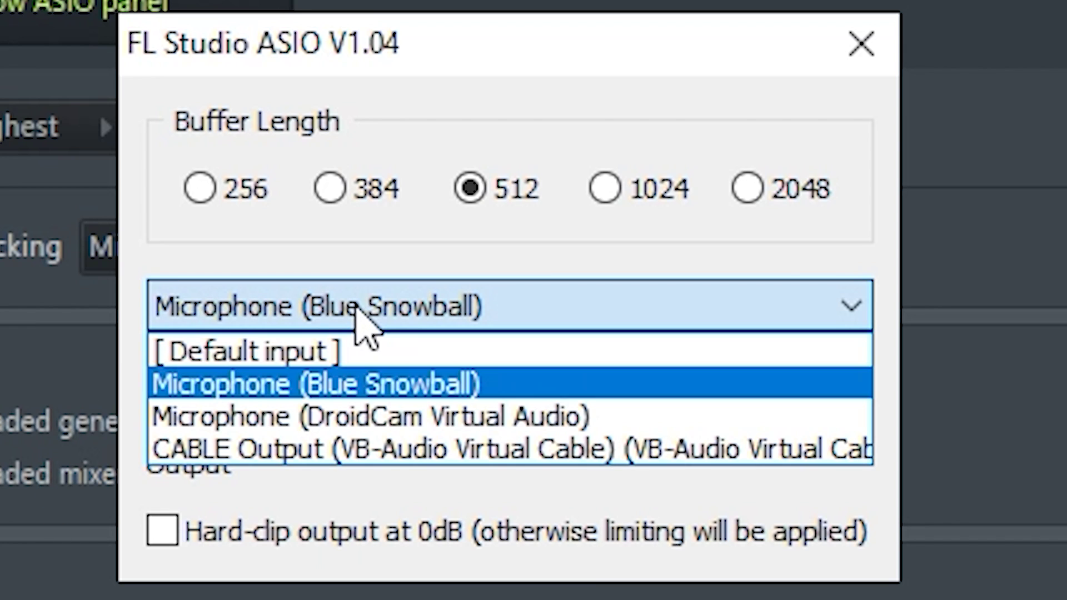
left_click(522, 384)
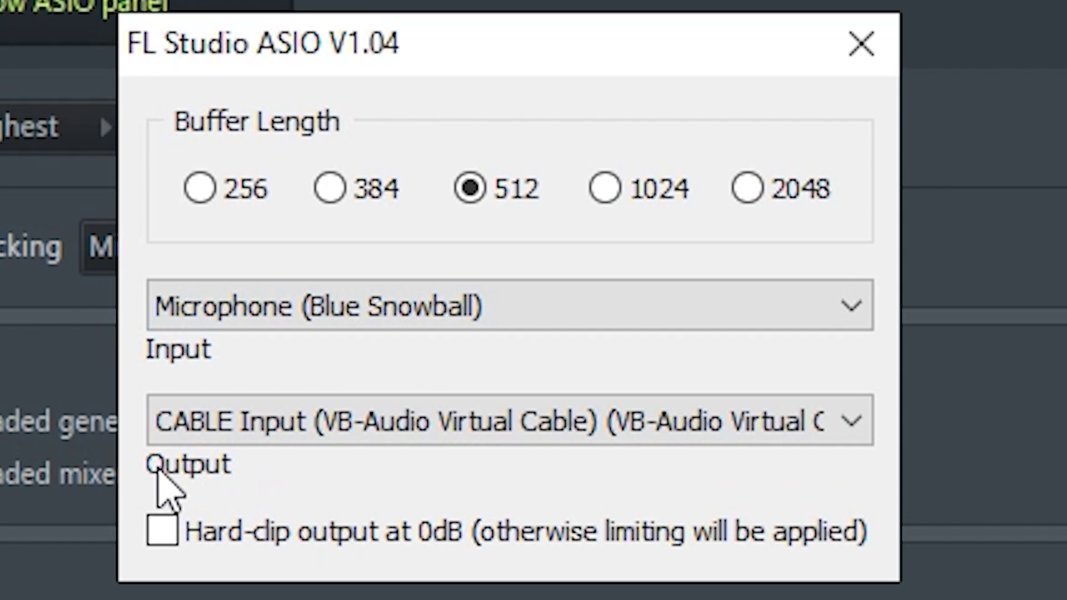
left_click(174, 414)
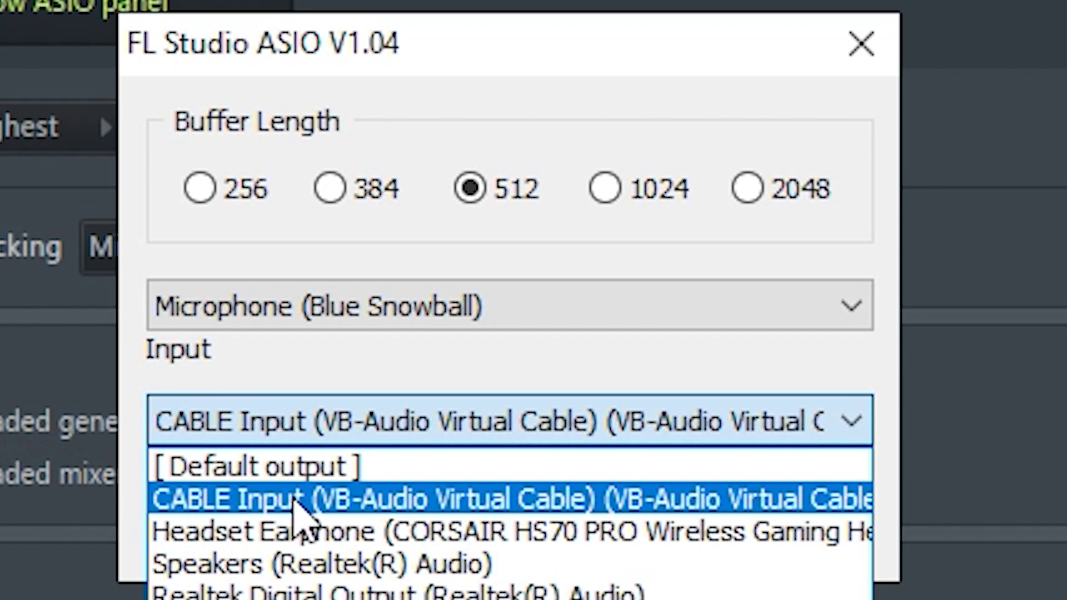
left_click(300, 499)
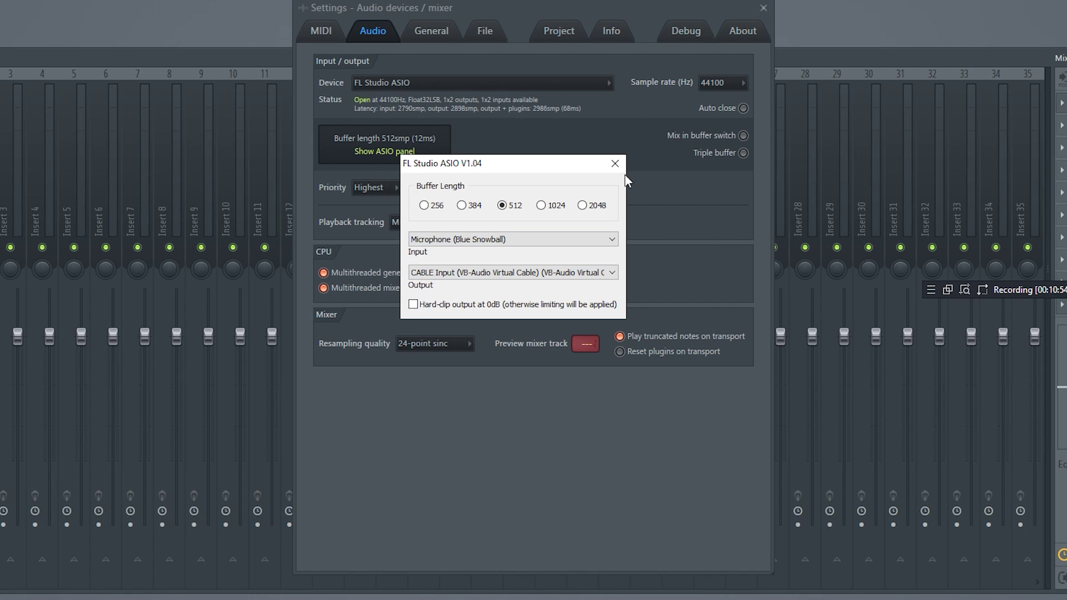
left_click(616, 163)
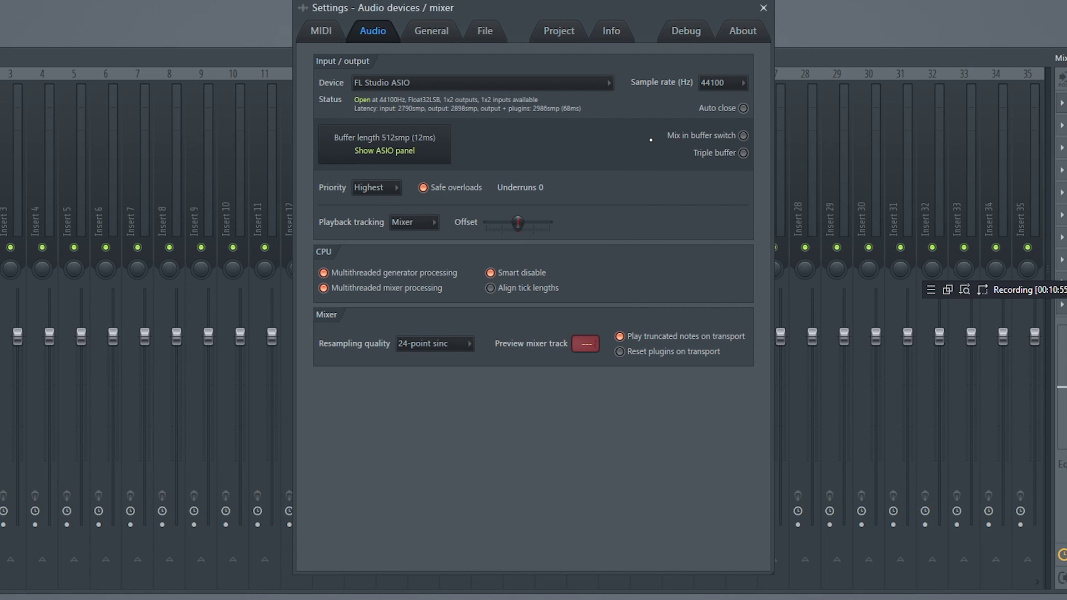
left_click(764, 8)
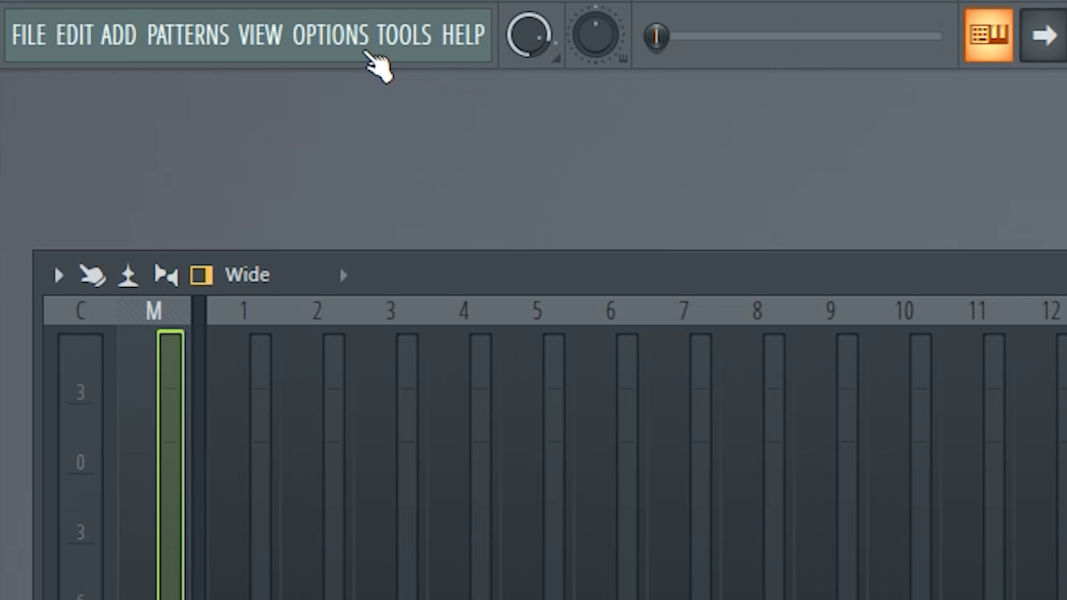
Open Options > Manage plugins, widen it to review search paths, and browse Explorer to C:.
left_click(350, 44)
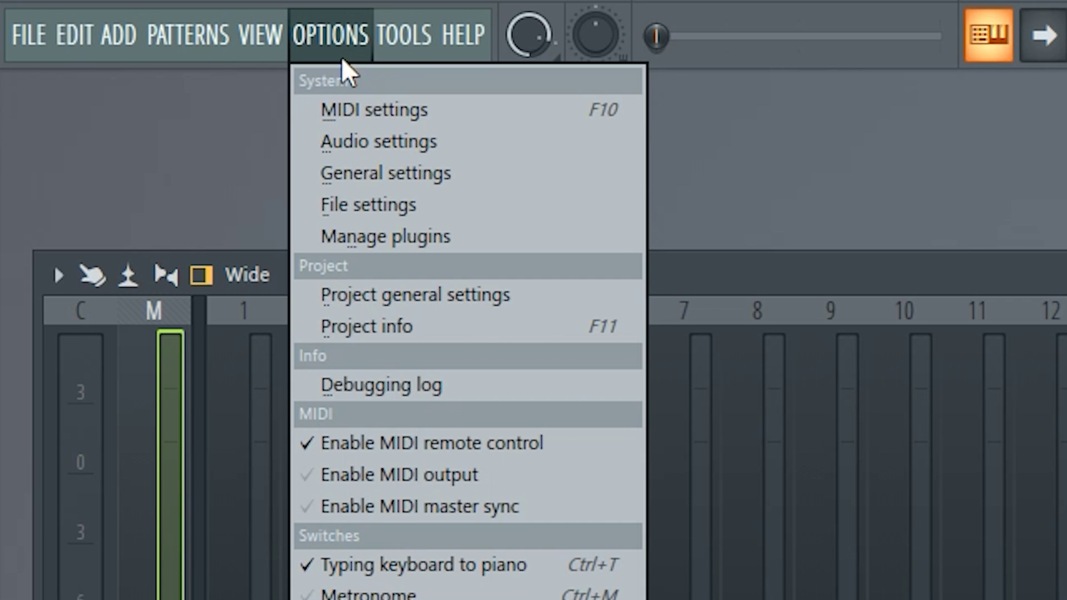
left_click(532, 239)
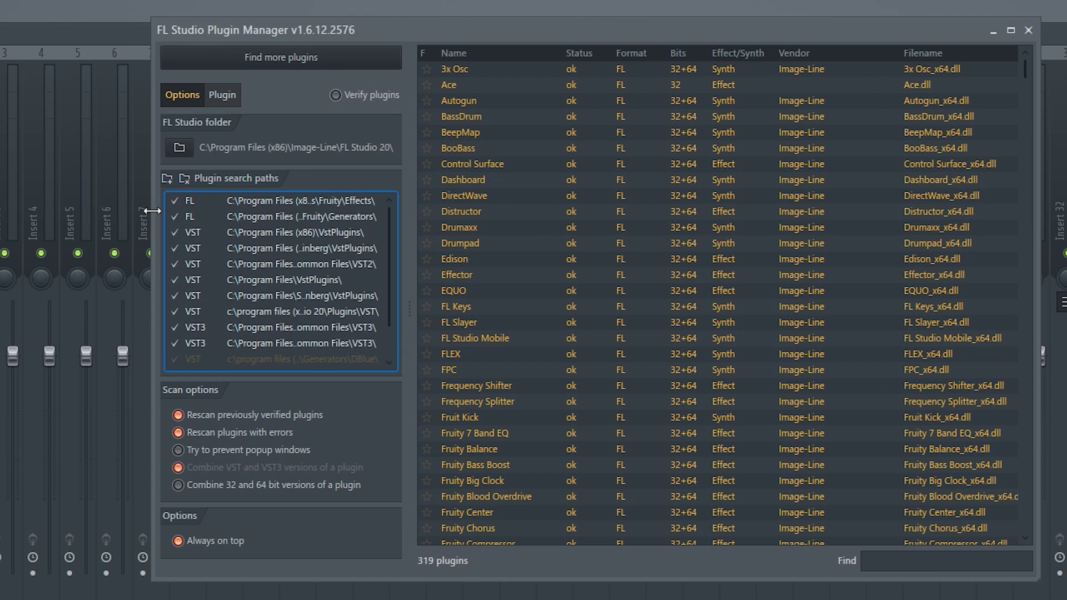
left_click_drag(152, 210, 25, 211)
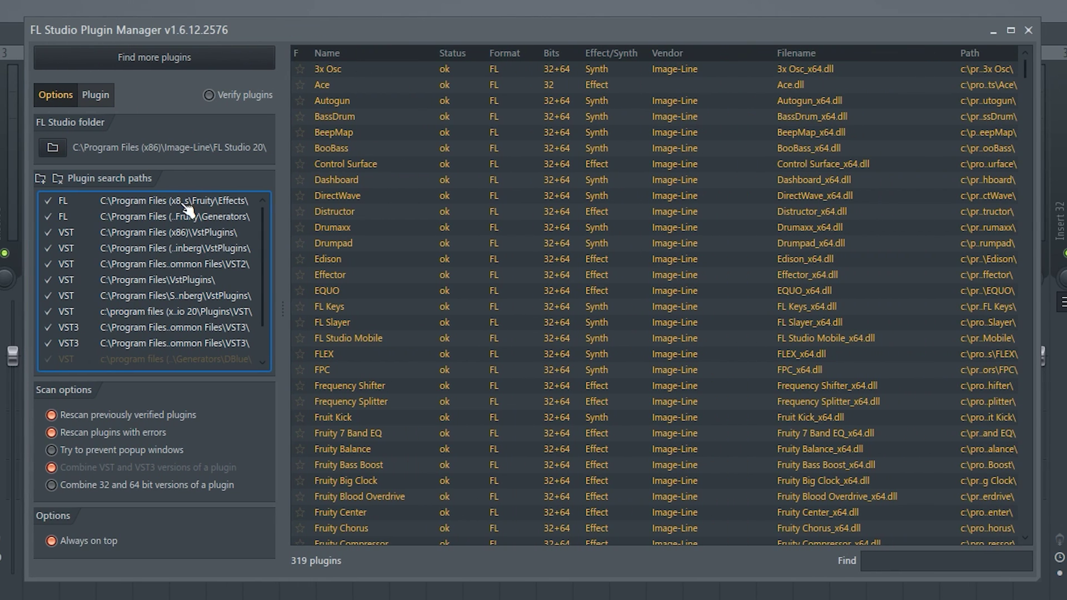
scroll(259, 222, "down", 3)
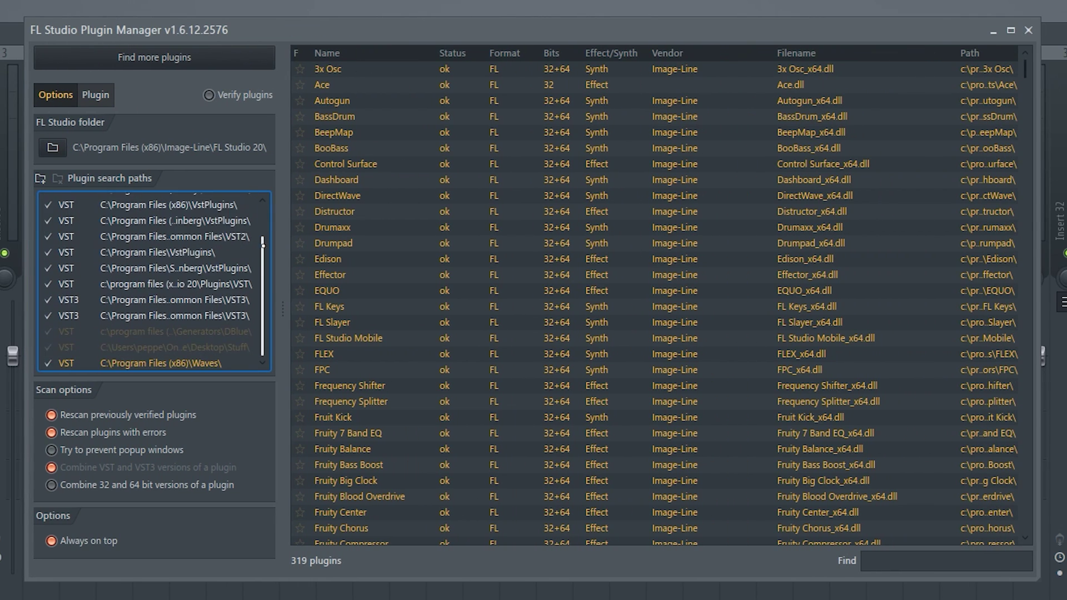
left_click_drag(263, 246, 262, 184)
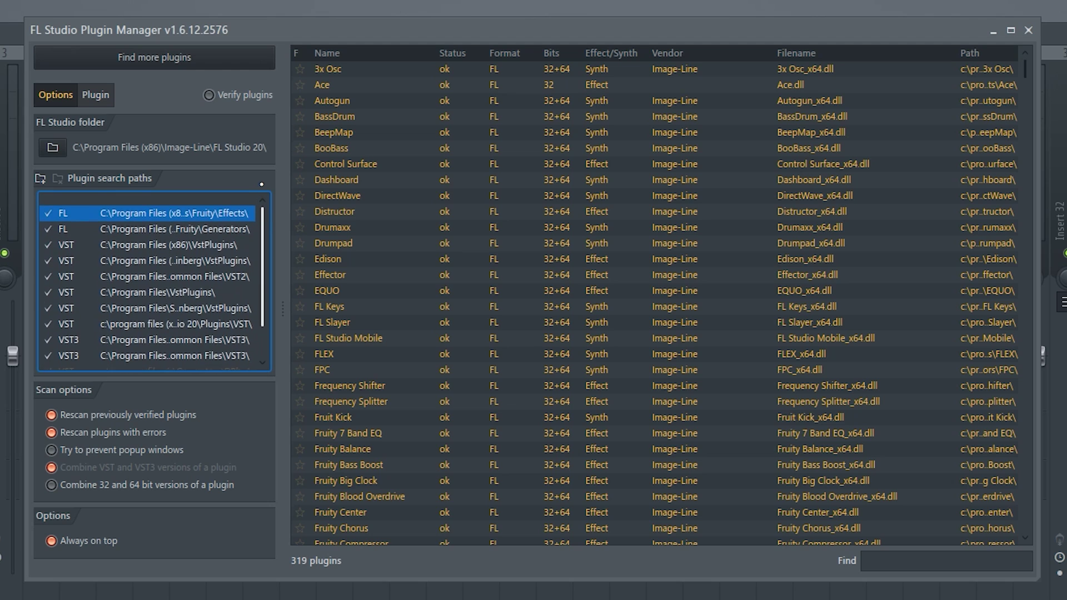
scroll(208, 314, "down", 1)
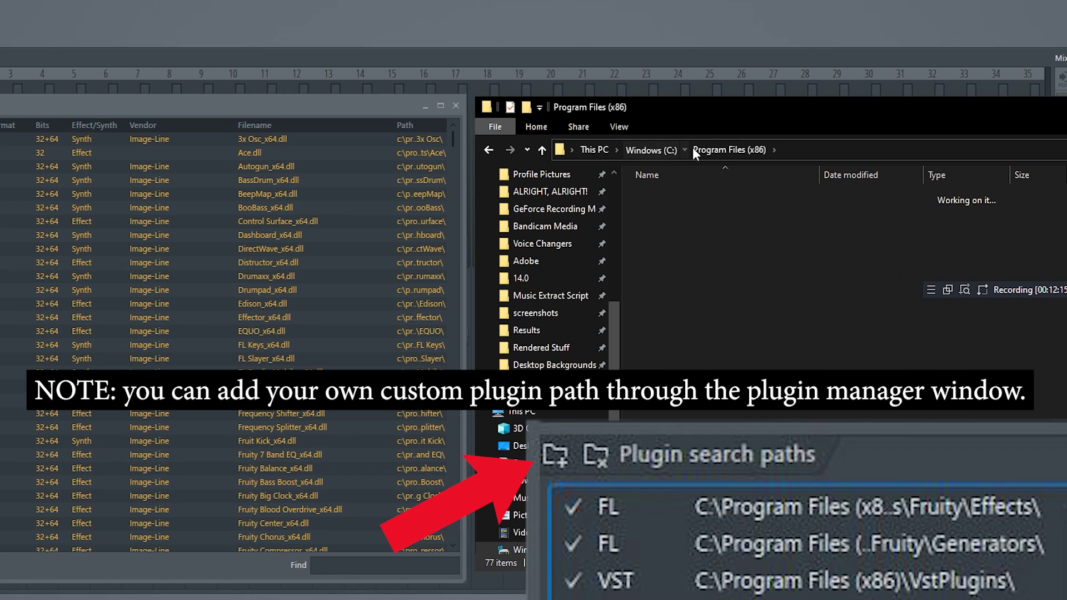
left_click(672, 143)
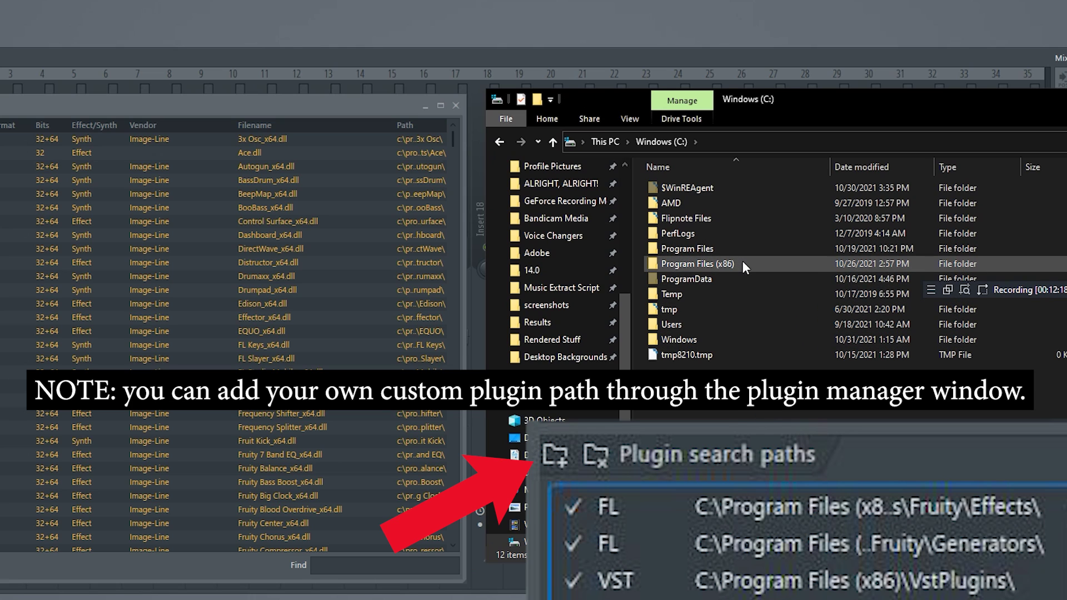
Browse to C:\Program Files (x86)\VstPlugins, select GForm_3.dll, and bring the Plugin Manager forward.
double_click(751, 264)
scroll(723, 278, "down", 10)
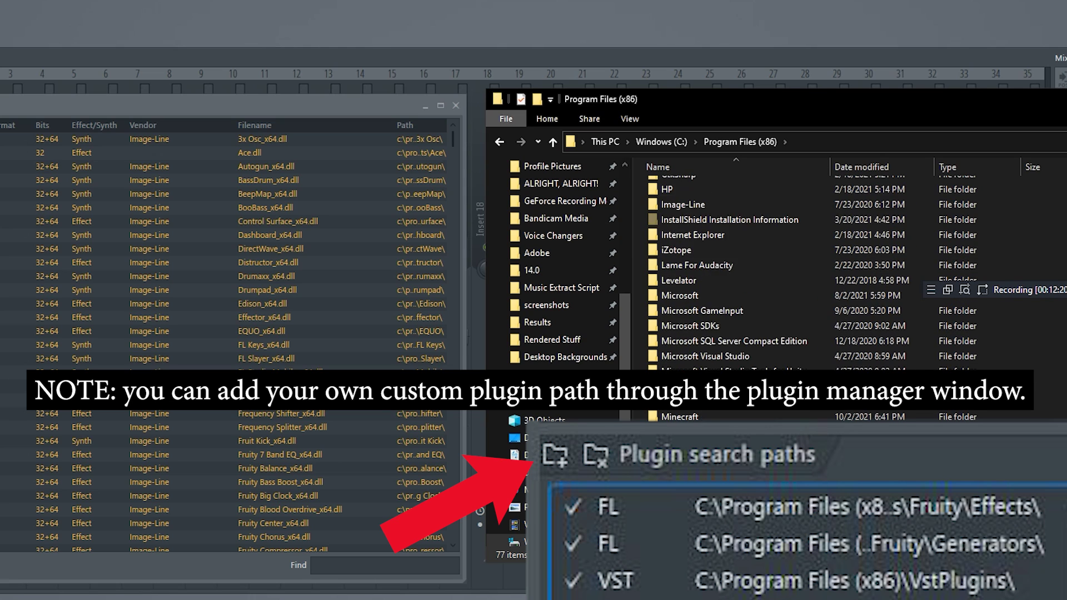
scroll(699, 350, "down", 3)
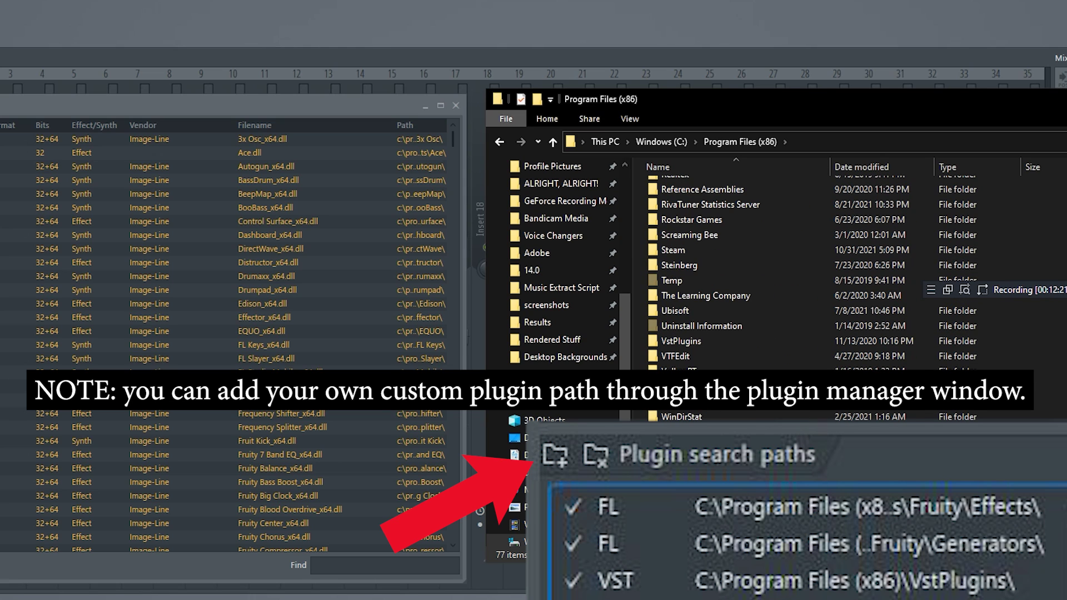
left_click(698, 341)
double_click(698, 342)
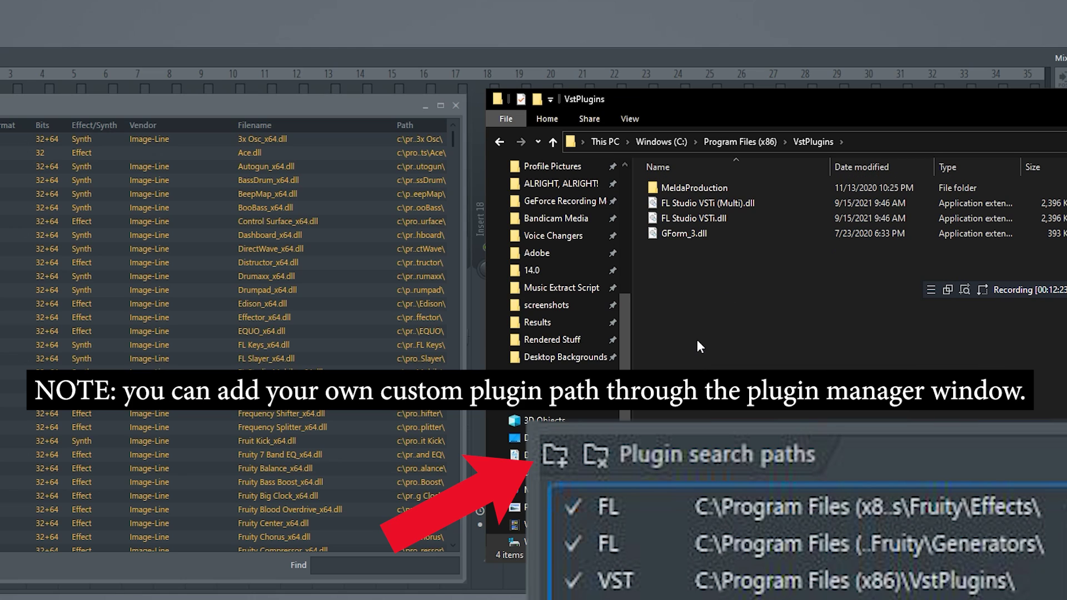
left_click(719, 245)
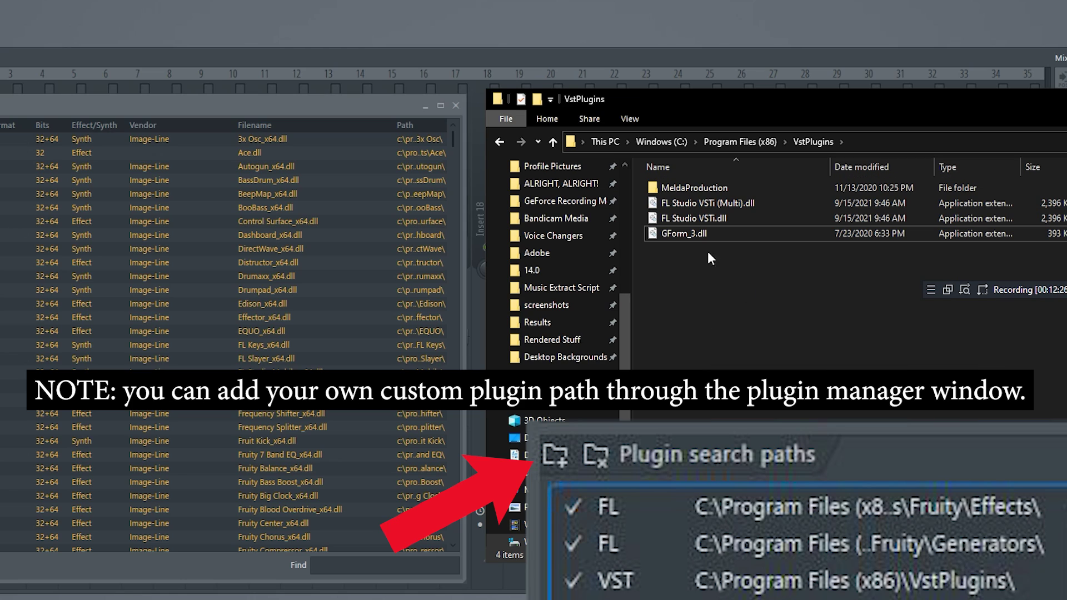
left_click_drag(345, 107, 789, 107)
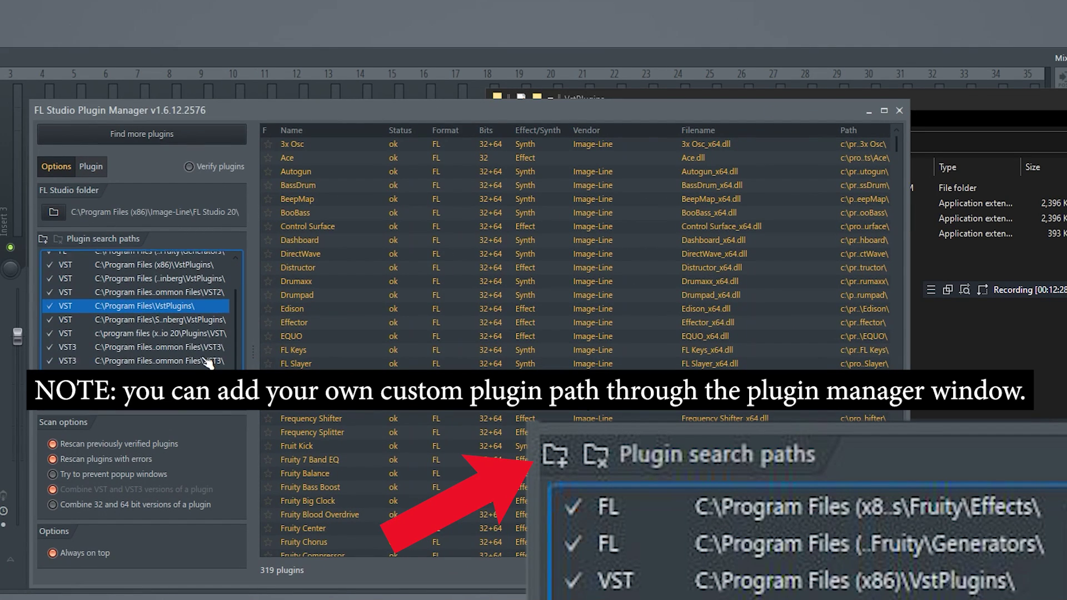
Toggle Verify plugins and run Find more plugins to rescan the plugin folders.
scroll(209, 364, "down", 2)
scroll(208, 364, "up", 2)
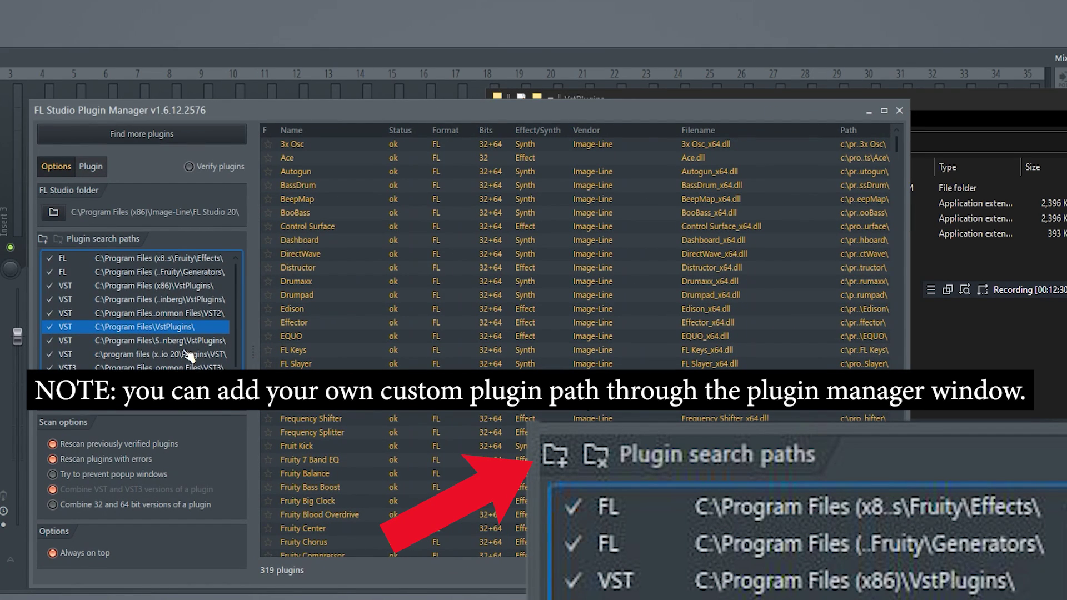
left_click(189, 166)
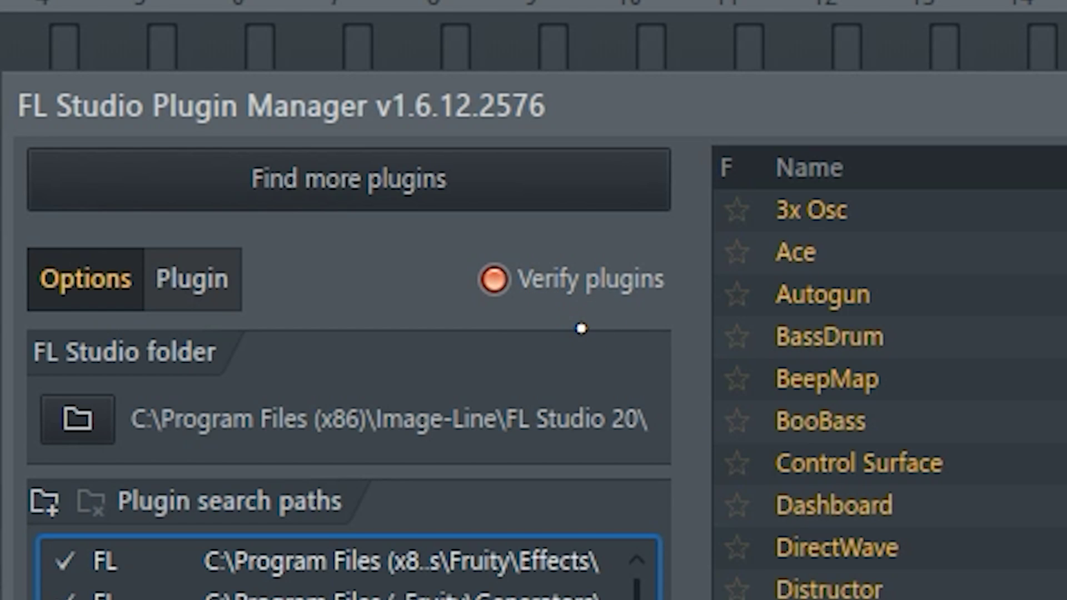
left_click(498, 294)
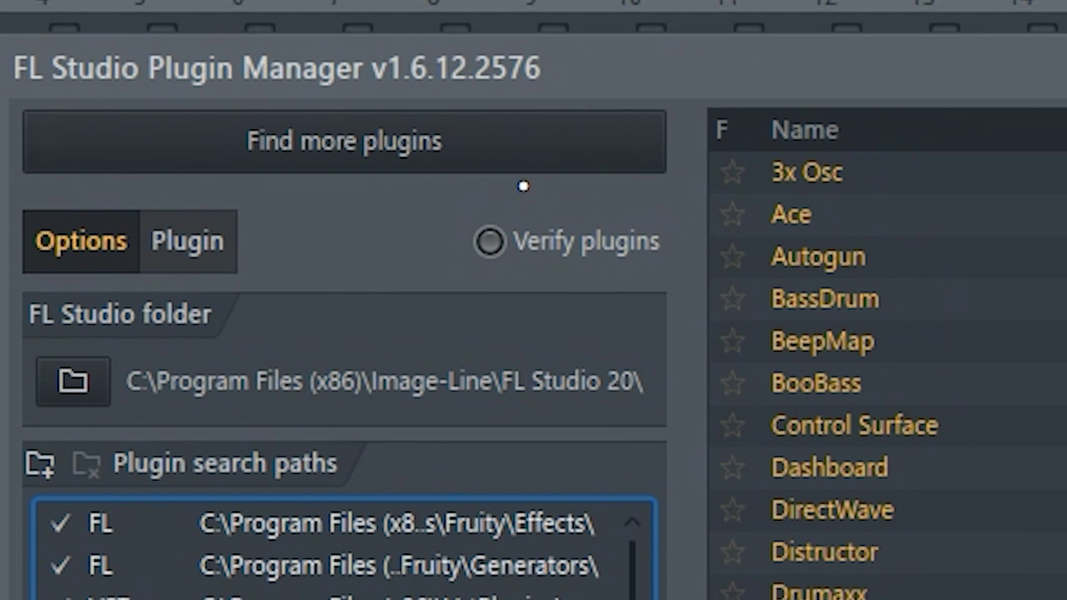
left_click(358, 147)
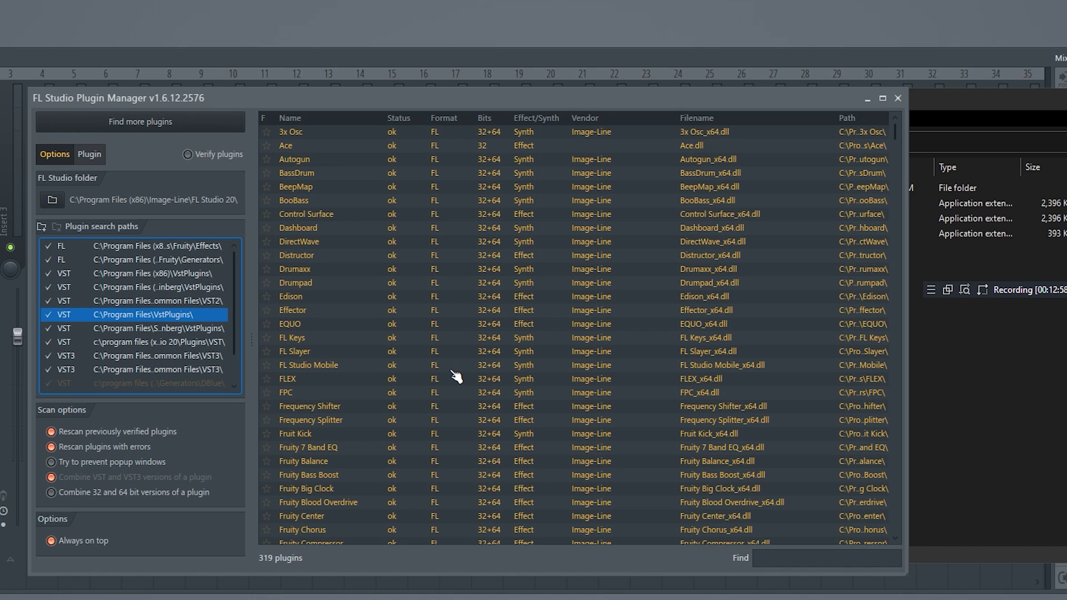
Filter the plugin list by 'GF' and mark GForm_3 as a favourite.
left_click(775, 558)
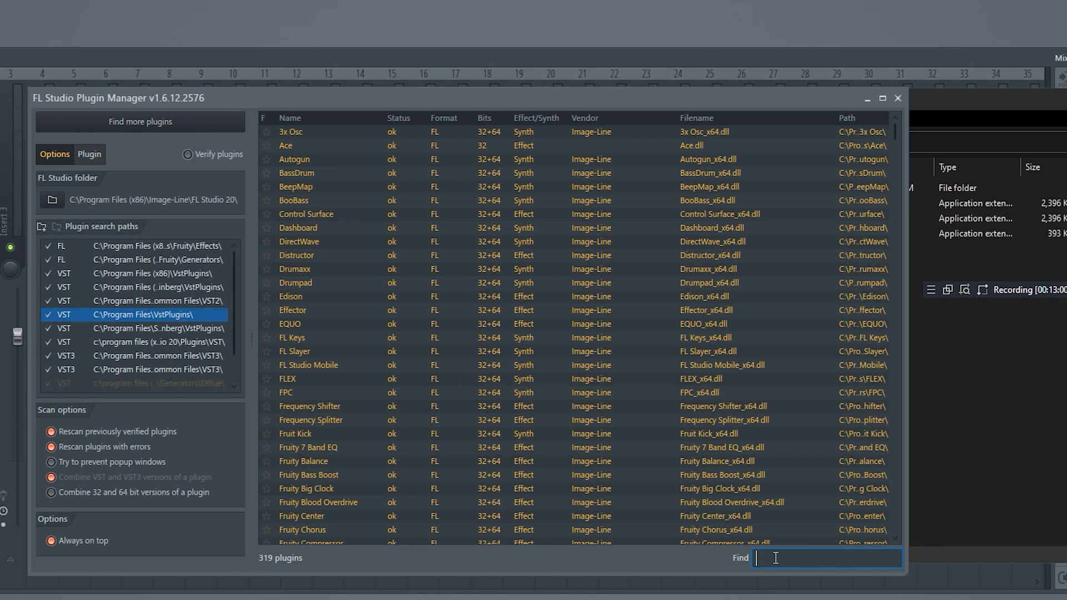
type("GF")
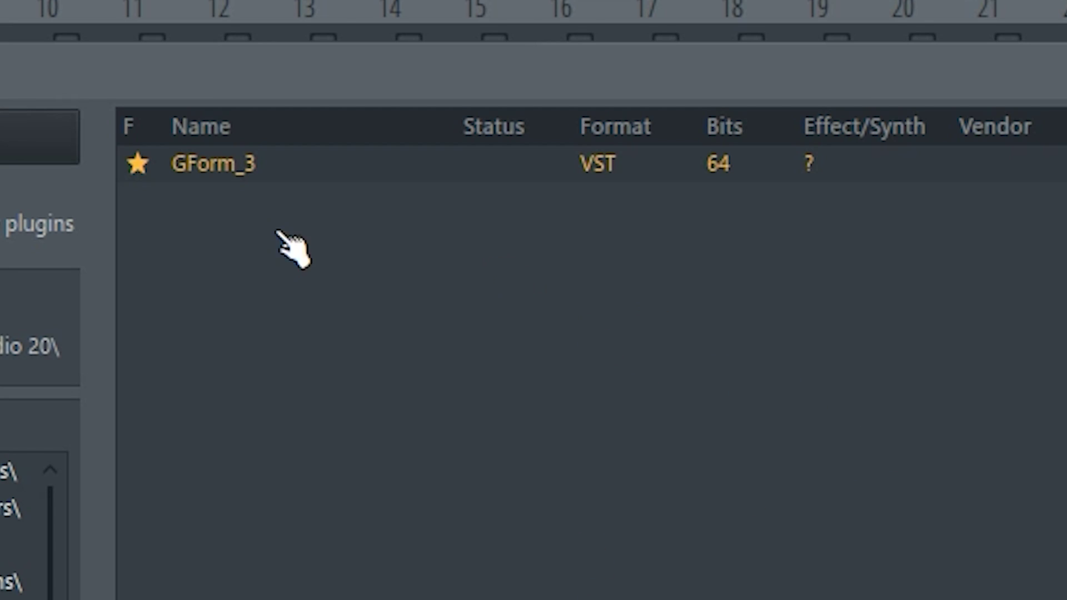
left_click(139, 165)
left_click(138, 163)
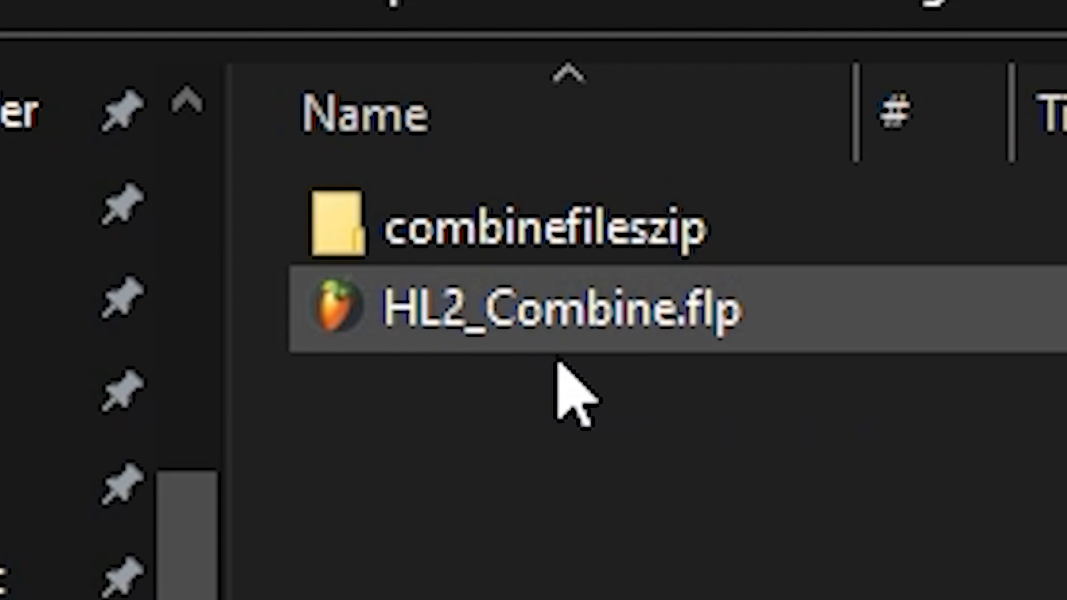
Open HL2_Combine.flp from Explorer to load the combine voice effect chain in FL Studio.
double_click(595, 334)
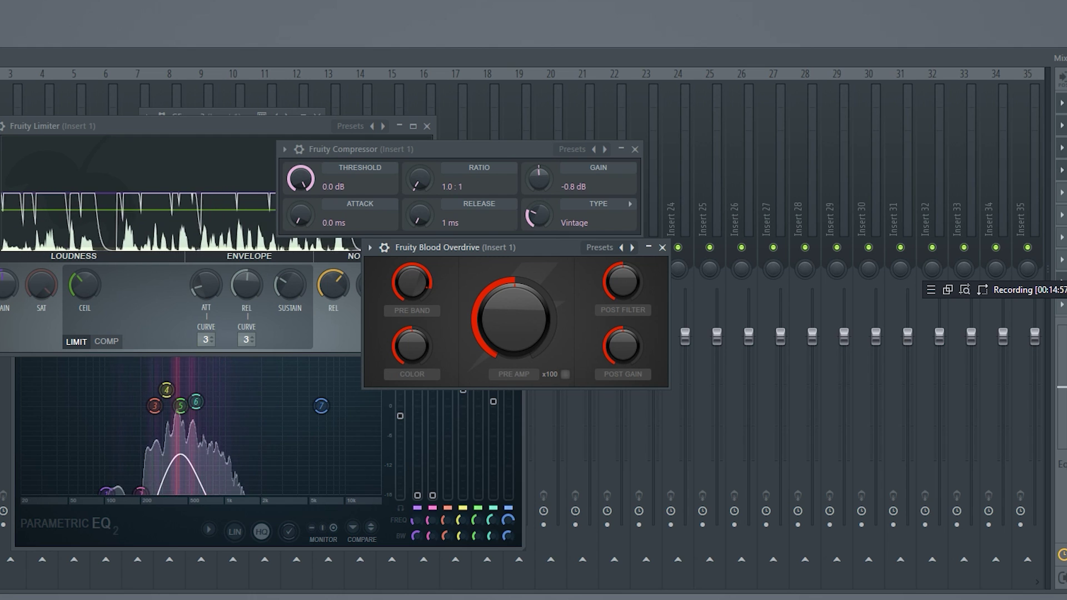
Switch from FL Studio to Windows Sound settings, showing Realtek speakers and Blue Snowball microphone.
left_click(68, 589)
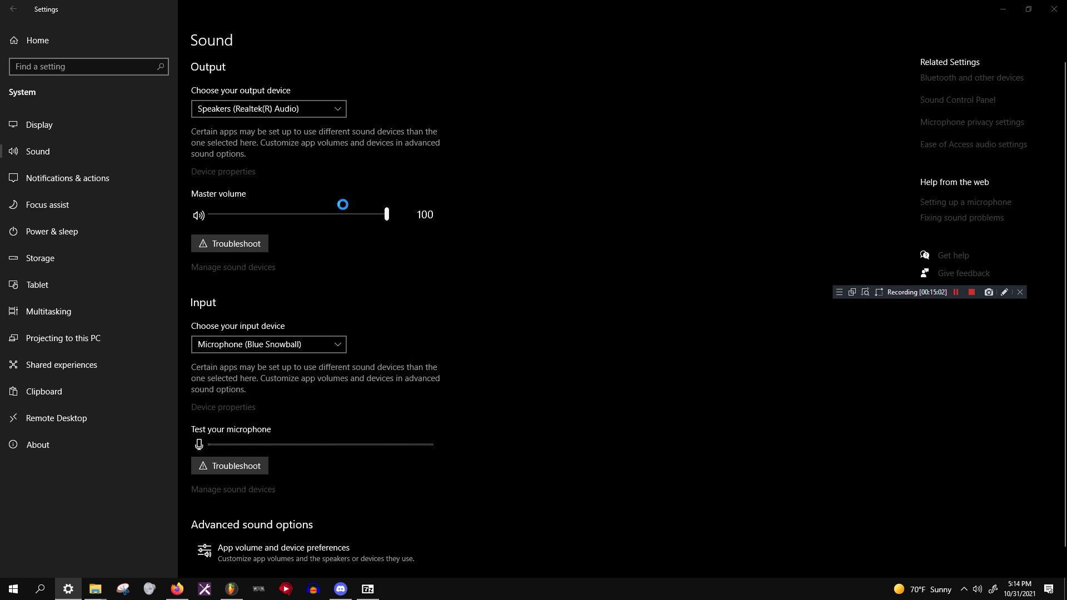
Select CABLE Output (VB-Audio Virtual Cable) among the Sound control panel's recording devices and move the dialog right.
left_click(185, 157)
scroll(337, 215, "down", 1)
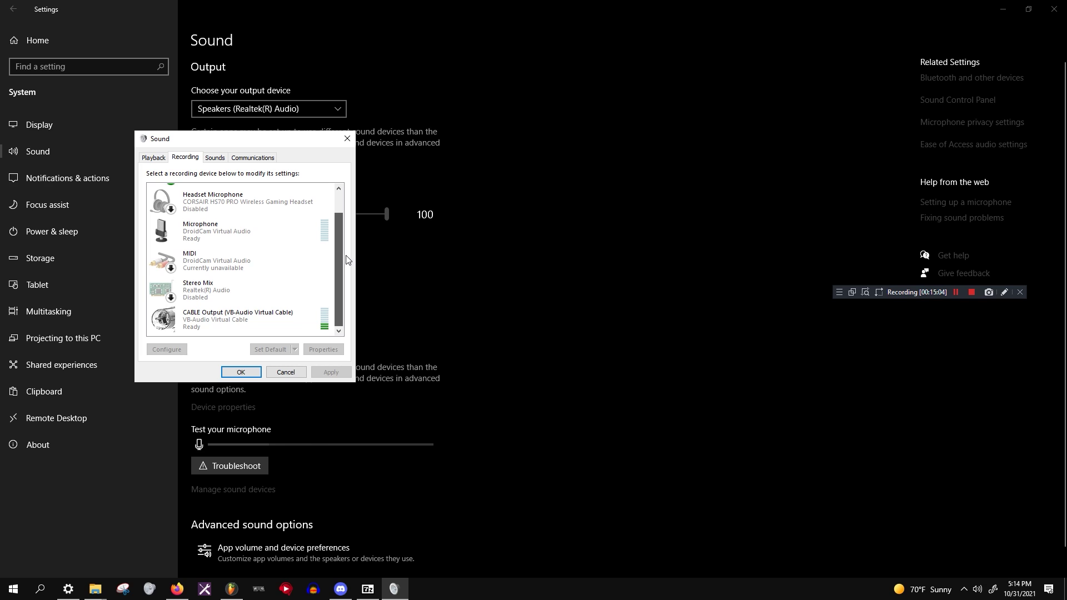
left_click(285, 318)
left_click_drag(259, 145, 508, 213)
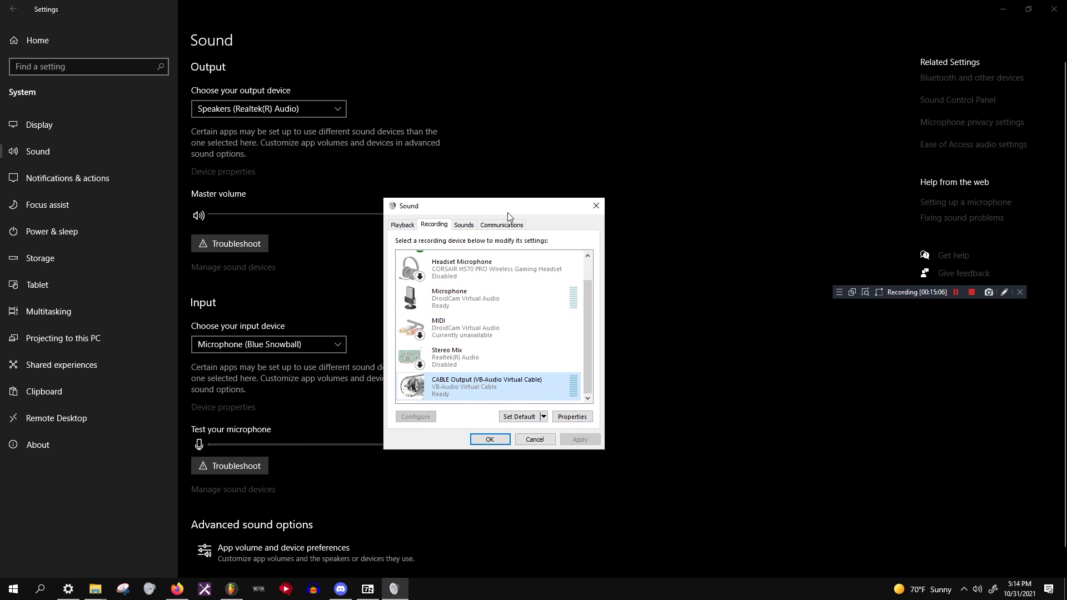